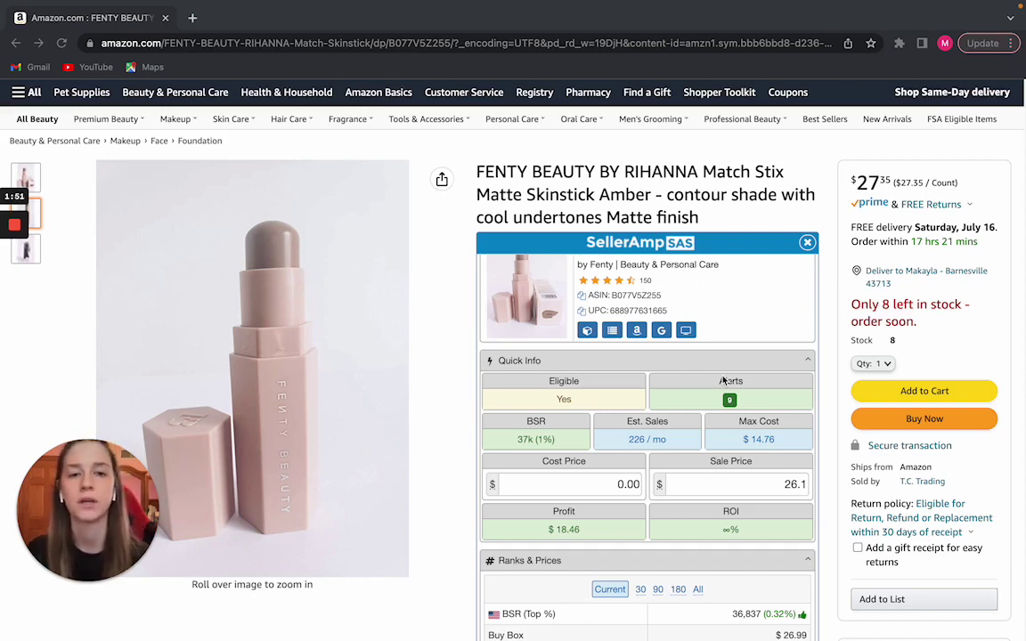
{"action": "scroll", "coordinate": [718, 305], "scroll_direction": "up", "scroll_amount": 1}
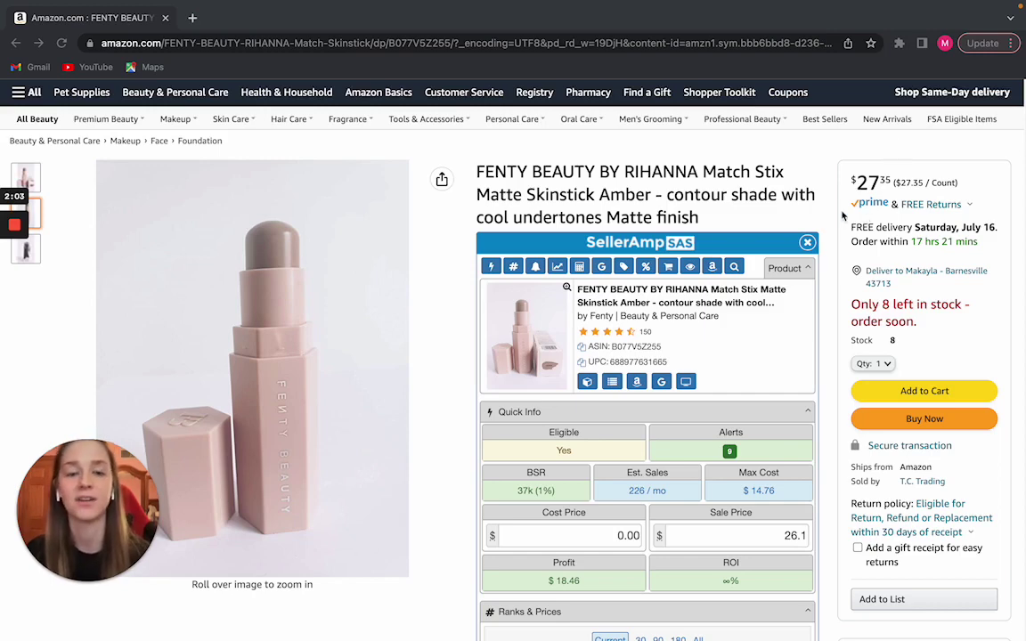
{"action": "scroll", "coordinate": [842, 215], "scroll_direction": "up", "scroll_amount": 1}
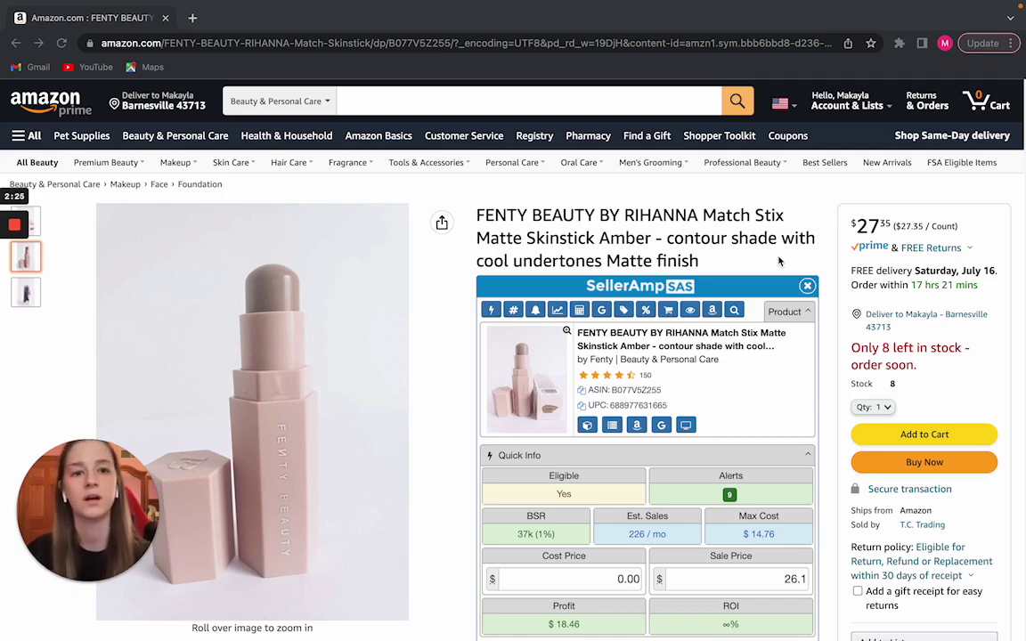
{"action": "scroll", "coordinate": [850, 374], "scroll_direction": "down", "scroll_amount": 1}
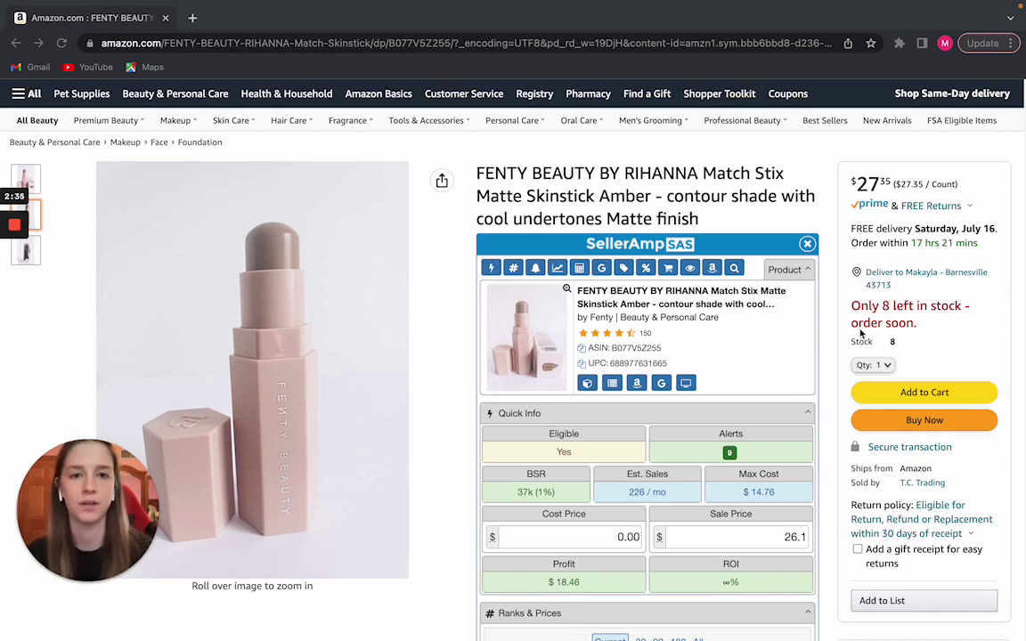
{"action": "scroll", "coordinate": [859, 334], "scroll_direction": "down", "scroll_amount": 1}
{"action": "scroll", "coordinate": [859, 334], "scroll_direction": "down", "scroll_amount": 1}
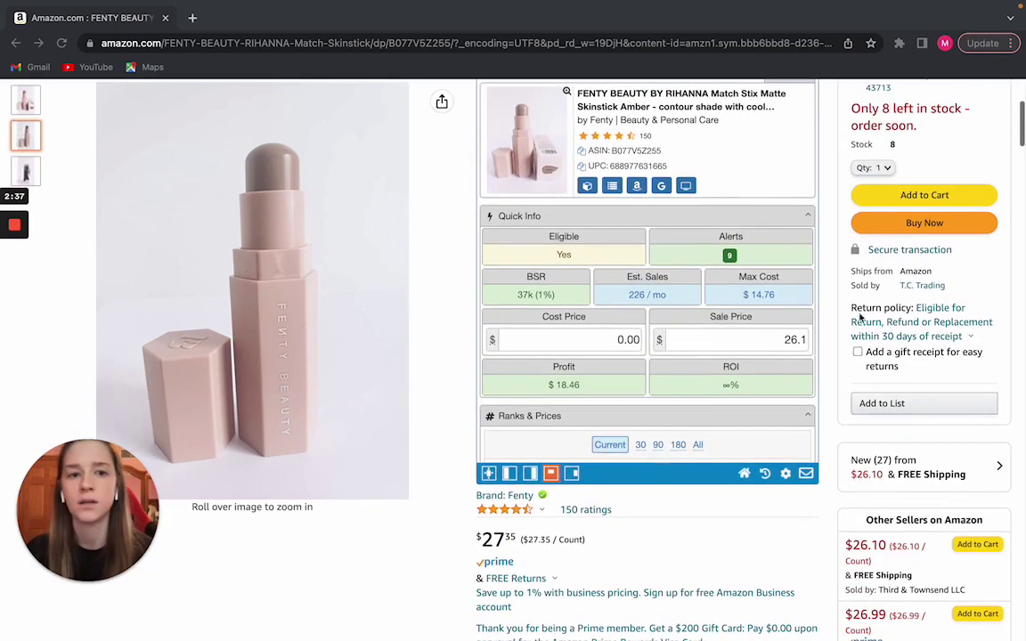
{"action": "scroll", "coordinate": [854, 305], "scroll_direction": "up", "scroll_amount": 1}
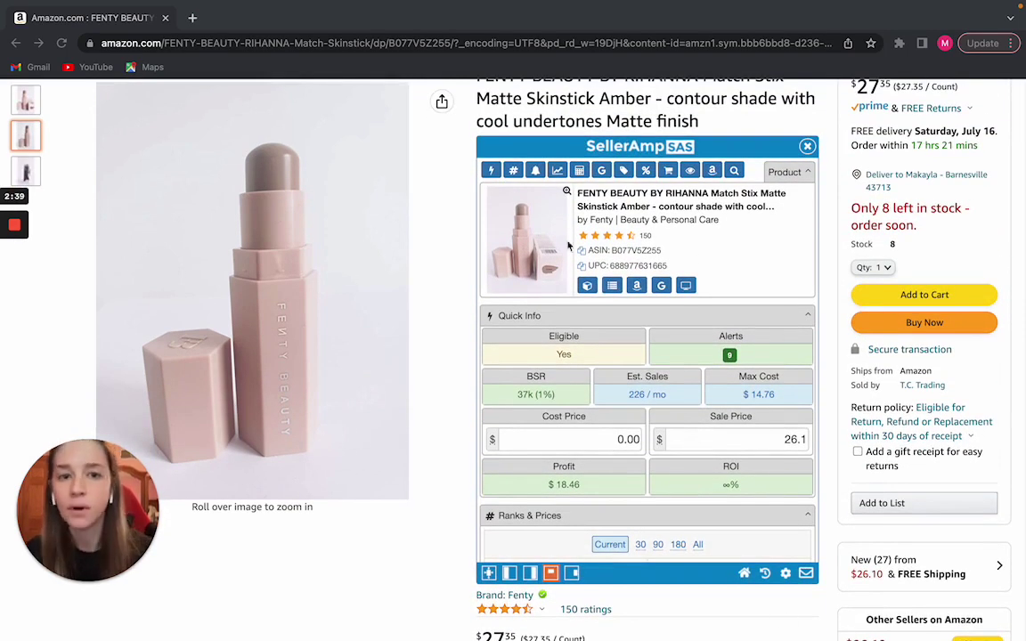
{"action": "scroll", "coordinate": [666, 366], "scroll_direction": "down", "scroll_amount": 1}
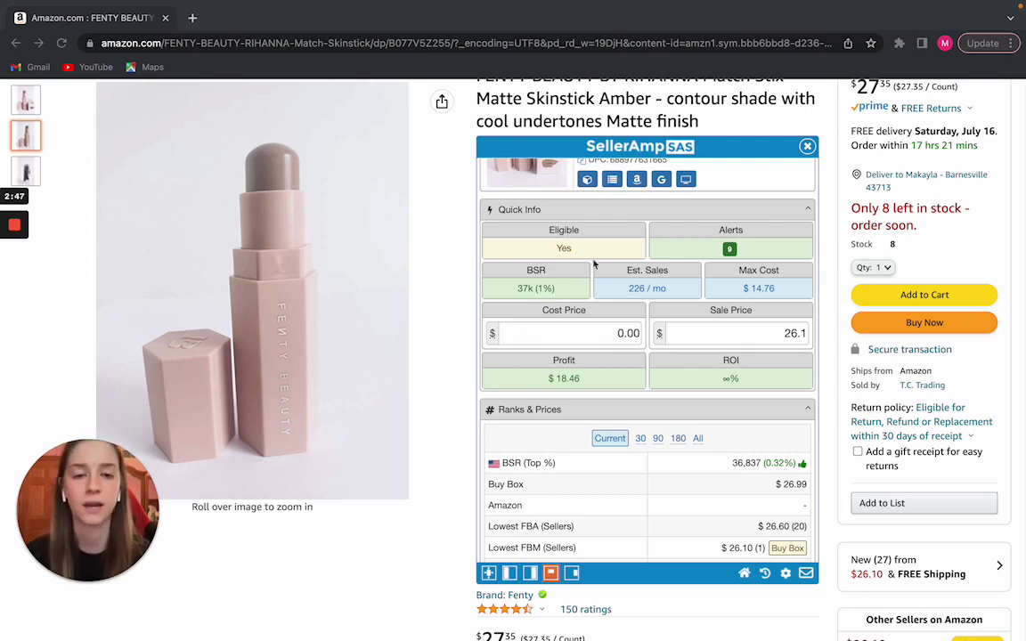
- Scroll through Ranks & Prices to review the 90-day averages: BSR 33,364 and Buy Box $26.95
{"action": "scroll", "coordinate": [602, 291], "scroll_direction": "up", "scroll_amount": 1}
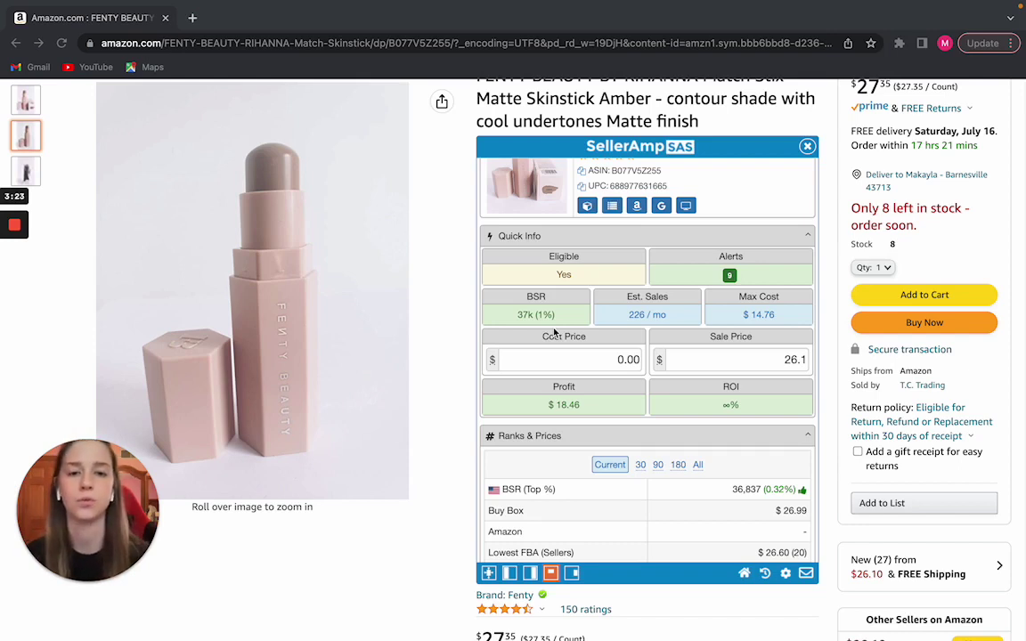
{"action": "scroll", "coordinate": [704, 402], "scroll_direction": "down", "scroll_amount": 1}
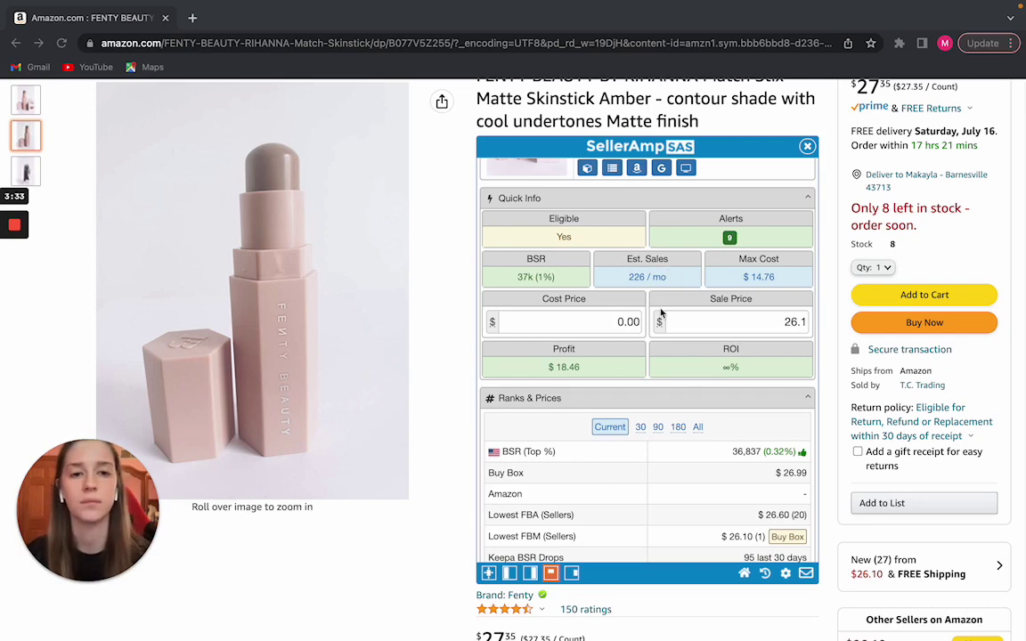
{"action": "scroll", "coordinate": [663, 319], "scroll_direction": "up", "scroll_amount": 2}
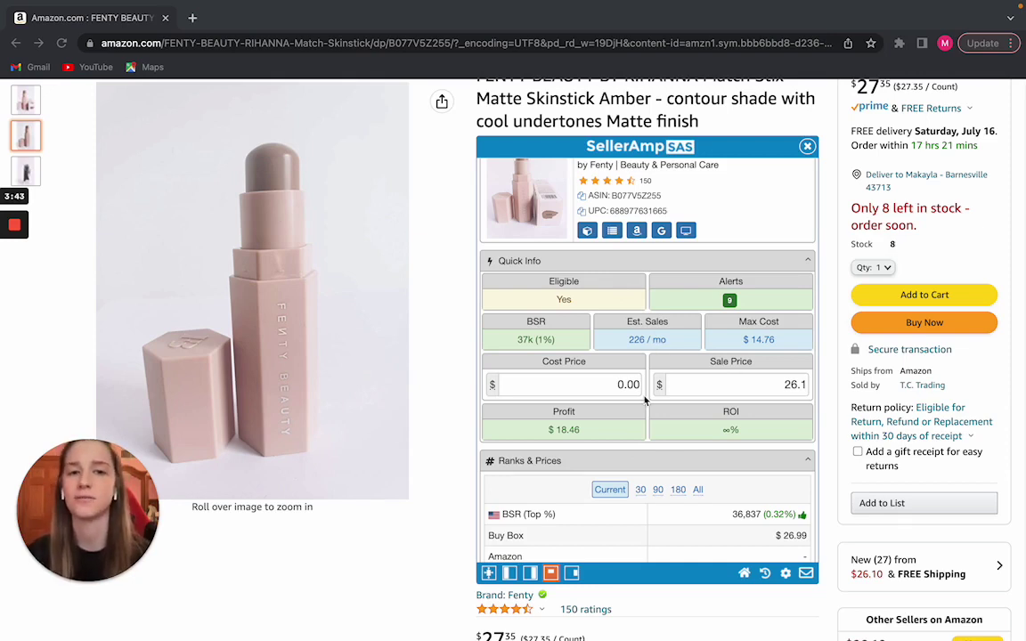
{"action": "scroll", "coordinate": [679, 408], "scroll_direction": "down", "scroll_amount": 1}
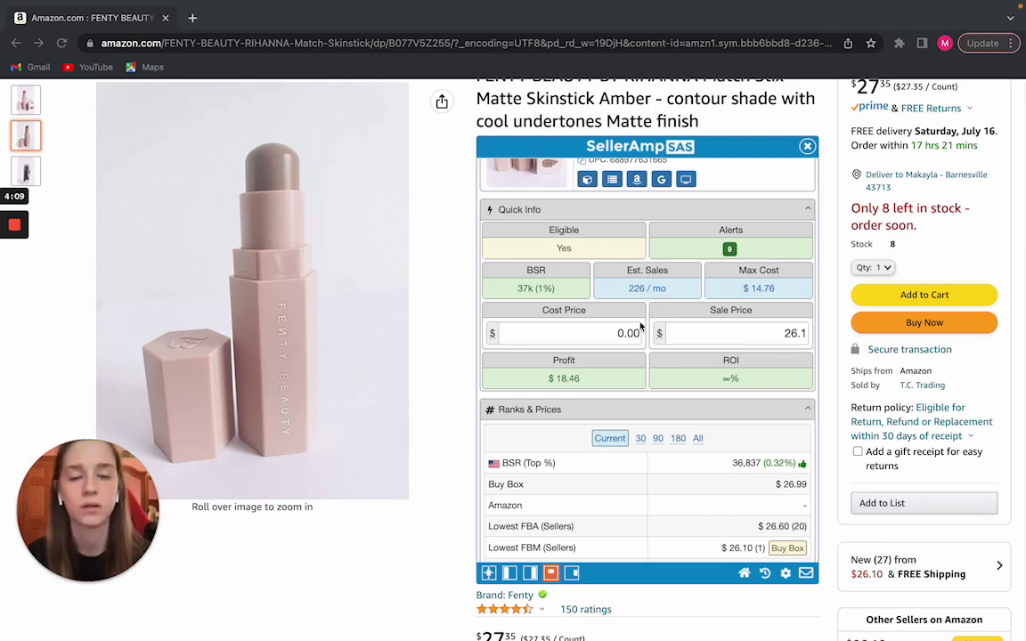
{"action": "scroll", "coordinate": [629, 326], "scroll_direction": "down", "scroll_amount": 1}
{"action": "scroll", "coordinate": [716, 388], "scroll_direction": "down", "scroll_amount": 4}
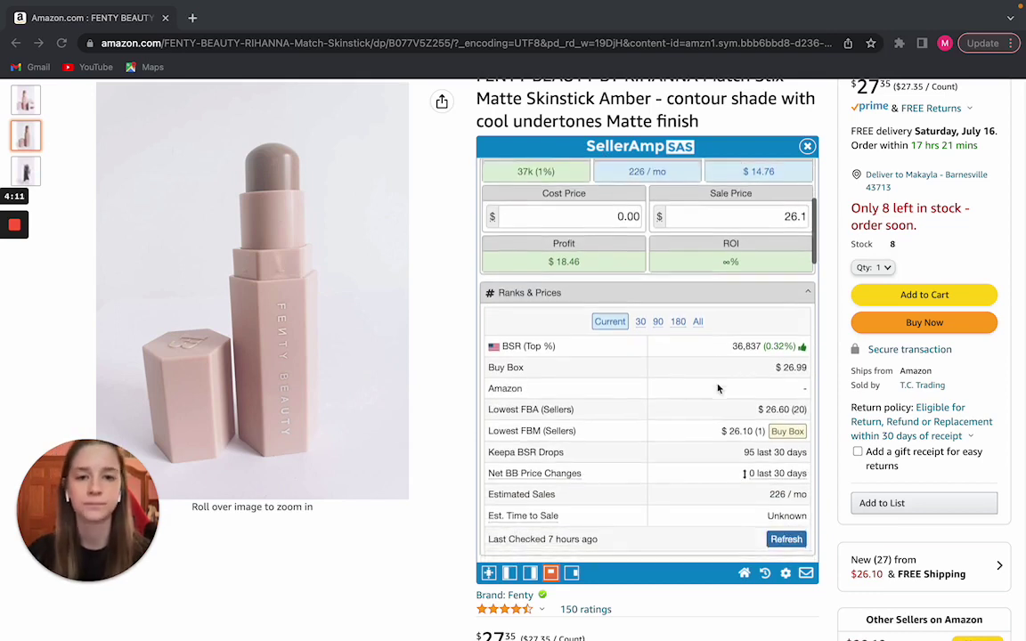
{"action": "scroll", "coordinate": [629, 321], "scroll_direction": "up", "scroll_amount": 2}
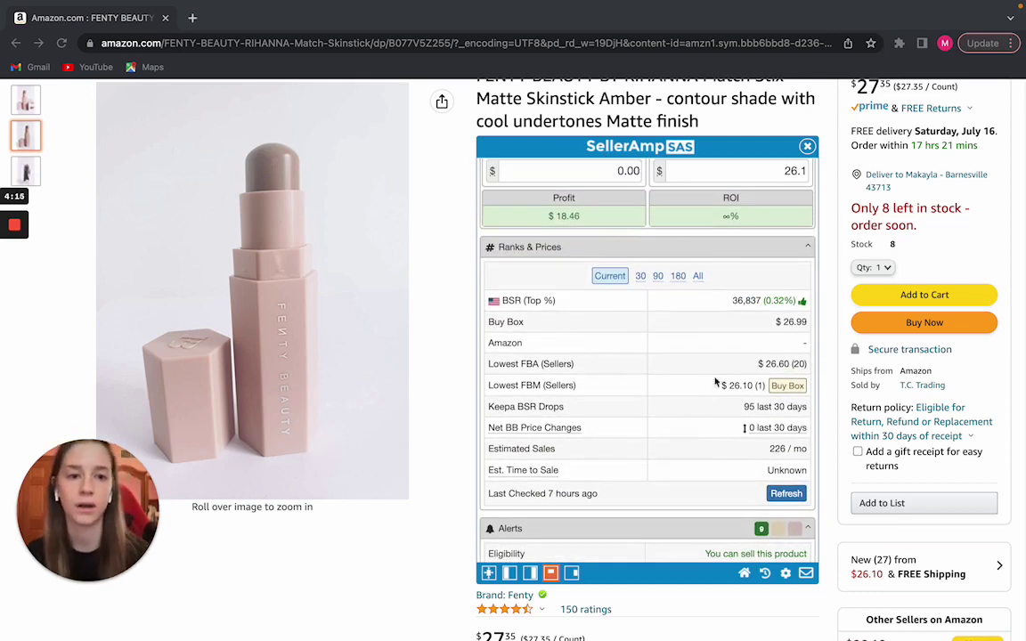
{"action": "left_click", "coordinate": [658, 277]}
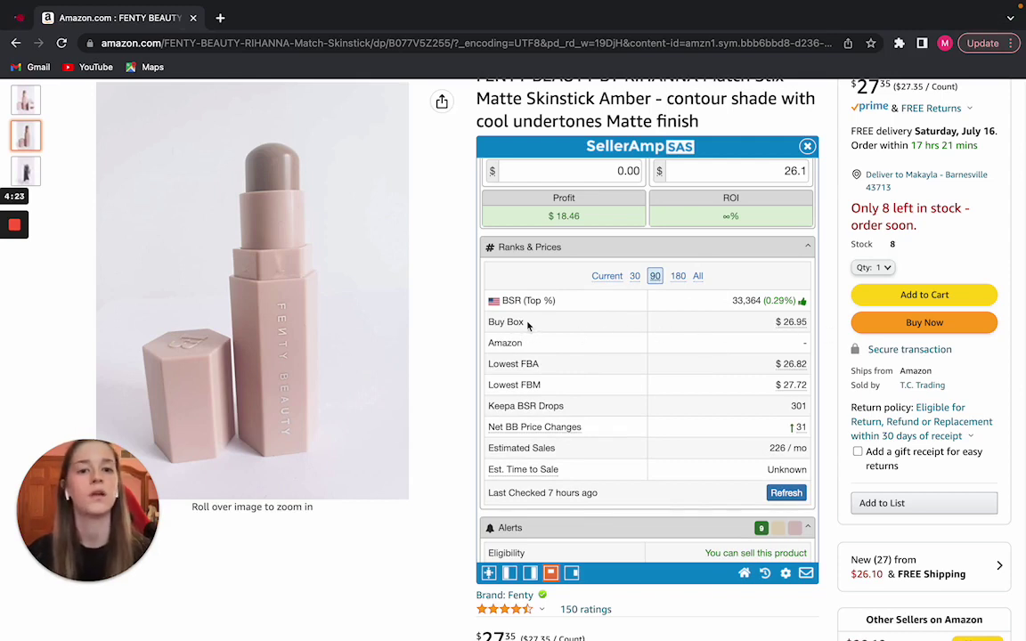
{"action": "mouse_move", "coordinate": [795, 330]}
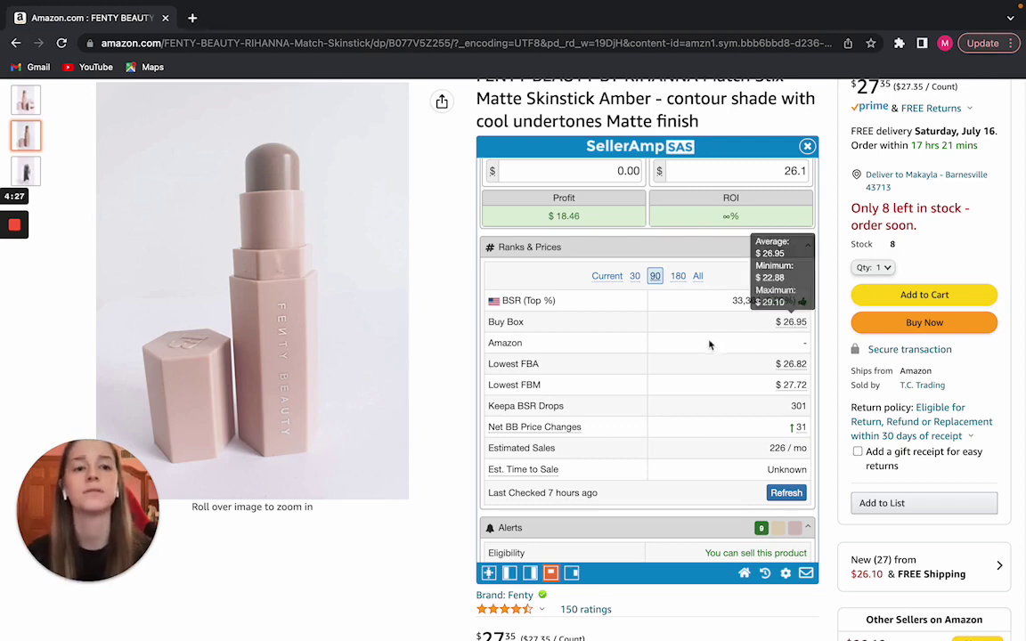
{"action": "scroll", "coordinate": [708, 349], "scroll_direction": "down", "scroll_amount": 1}
{"action": "scroll", "coordinate": [708, 351], "scroll_direction": "down", "scroll_amount": 1}
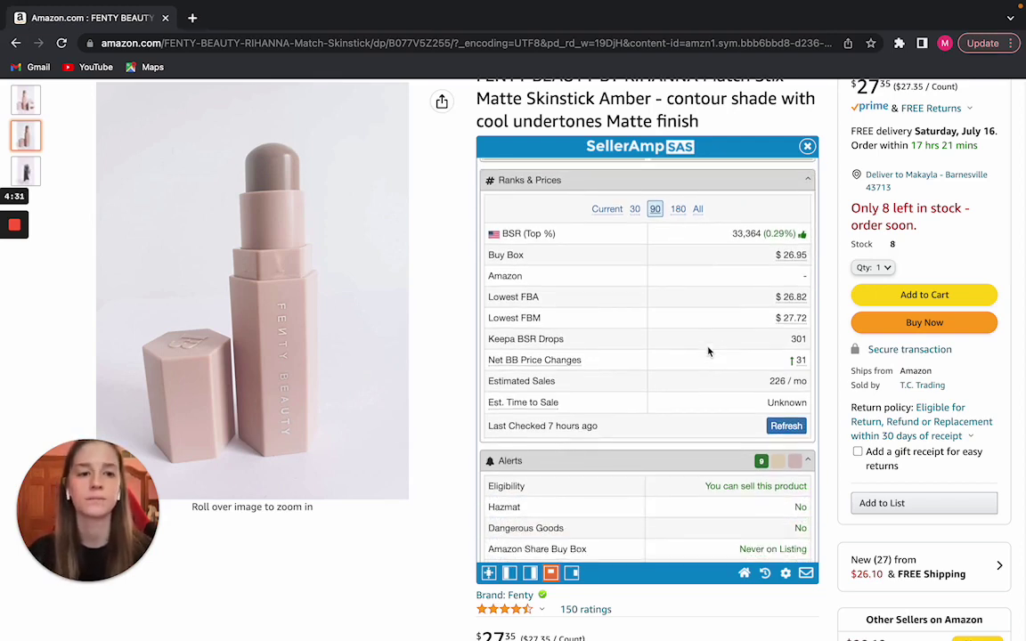
{"action": "scroll", "coordinate": [708, 351], "scroll_direction": "down", "scroll_amount": 3}
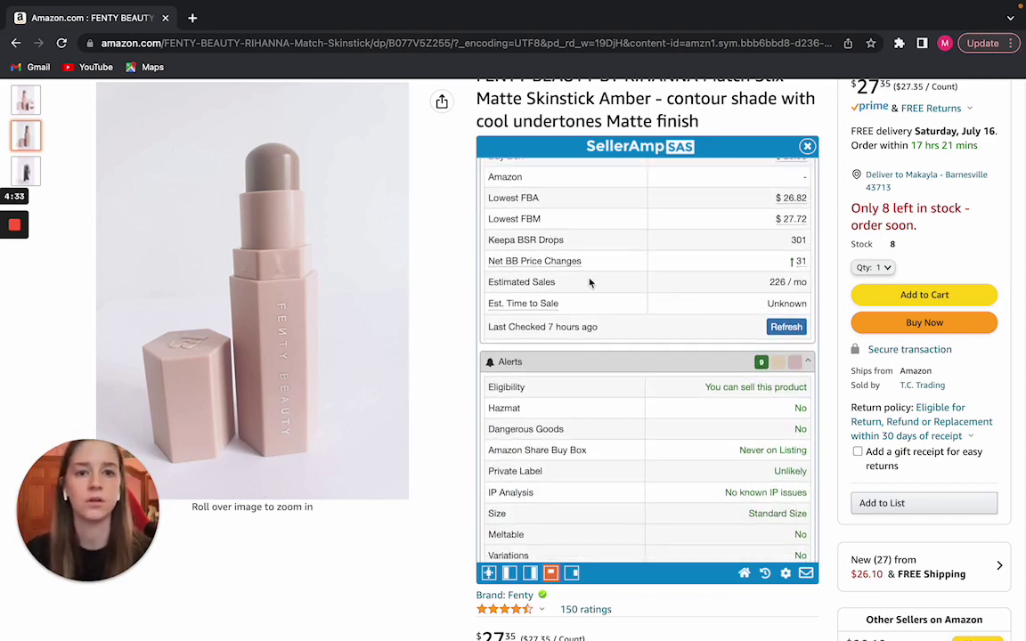
{"action": "scroll", "coordinate": [590, 279], "scroll_direction": "up", "scroll_amount": 3}
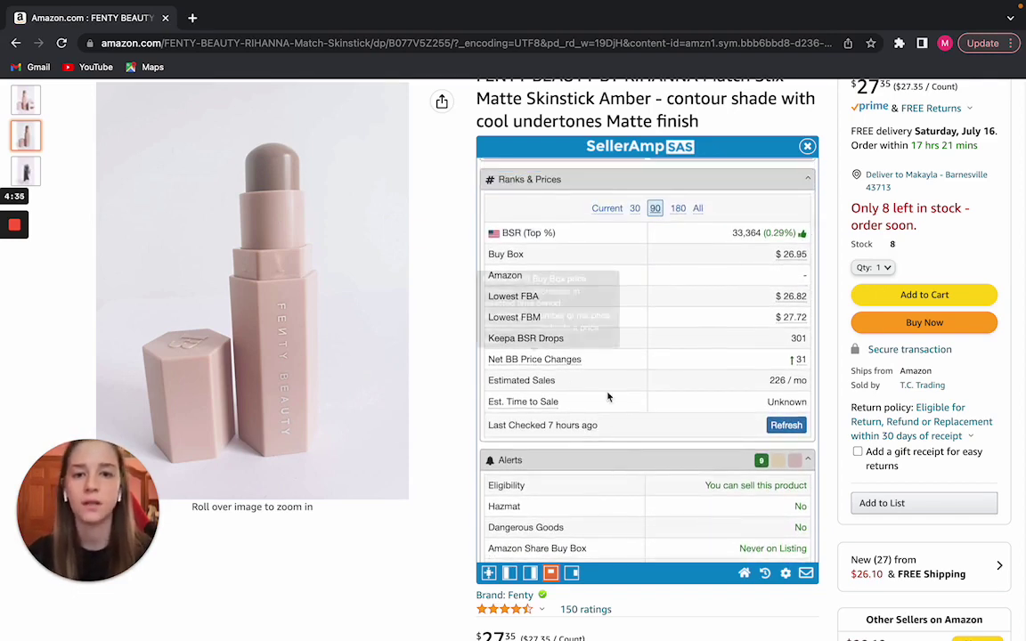
{"action": "scroll", "coordinate": [650, 419], "scroll_direction": "down", "scroll_amount": 1}
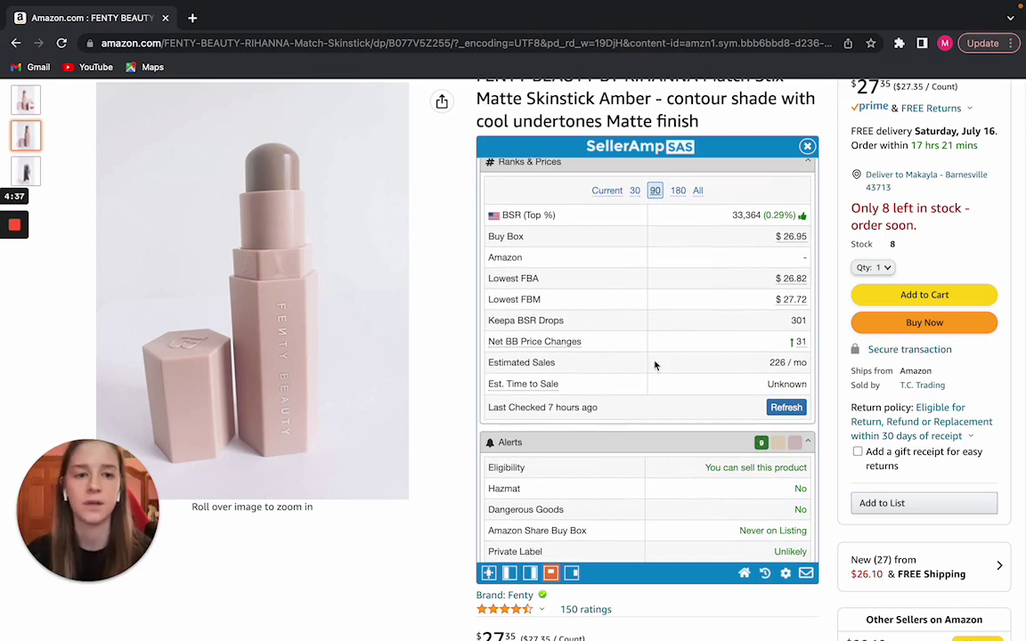
{"action": "scroll", "coordinate": [652, 379], "scroll_direction": "down", "scroll_amount": 5}
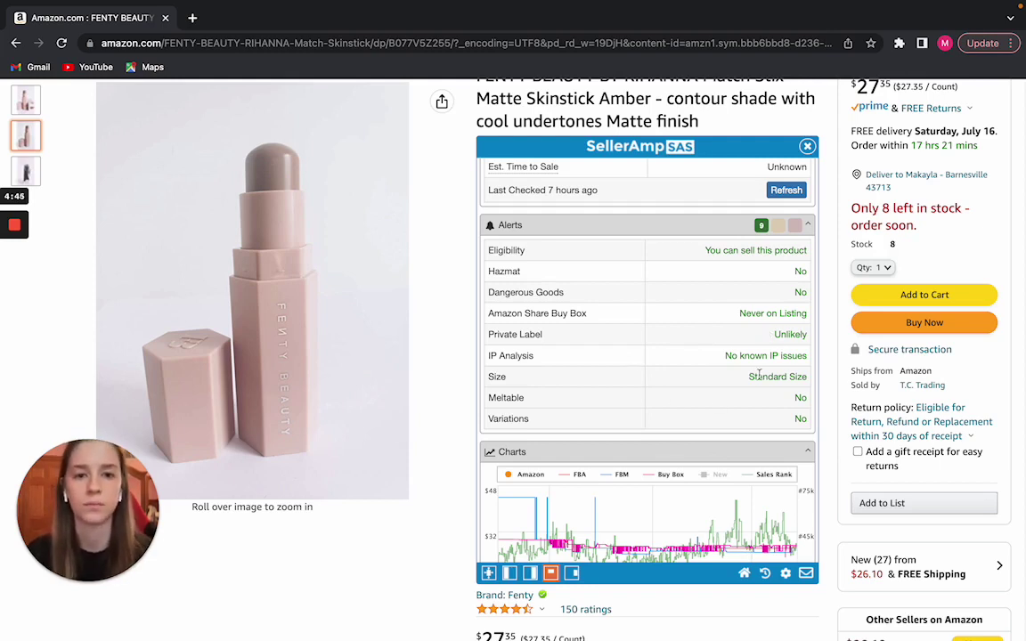
{"action": "scroll", "coordinate": [758, 374], "scroll_direction": "down", "scroll_amount": 5}
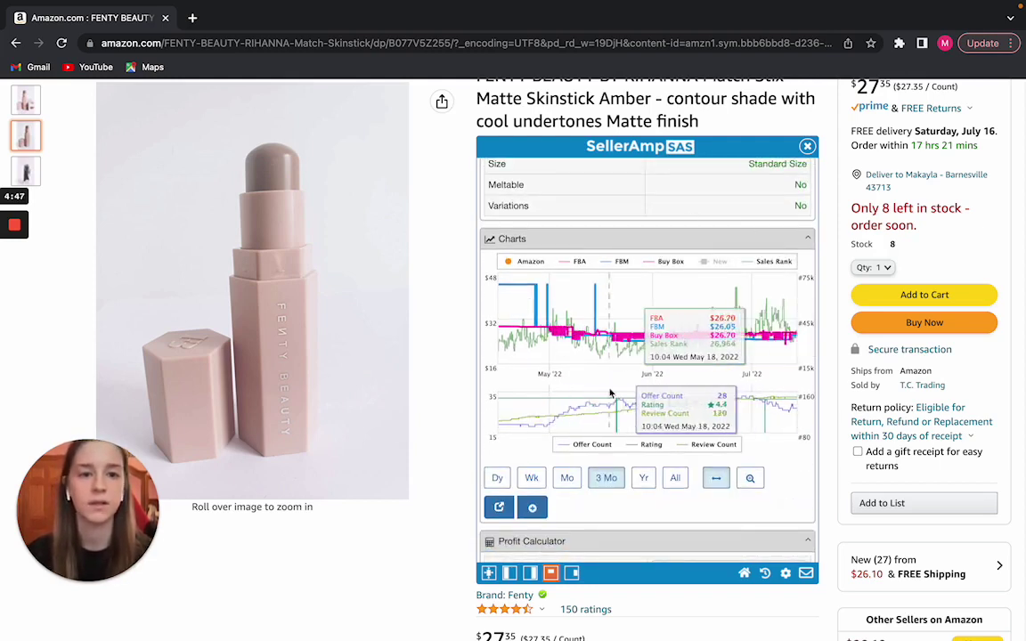
{"action": "scroll", "coordinate": [765, 437], "scroll_direction": "down", "scroll_amount": 1}
{"action": "scroll", "coordinate": [765, 436], "scroll_direction": "down", "scroll_amount": 1}
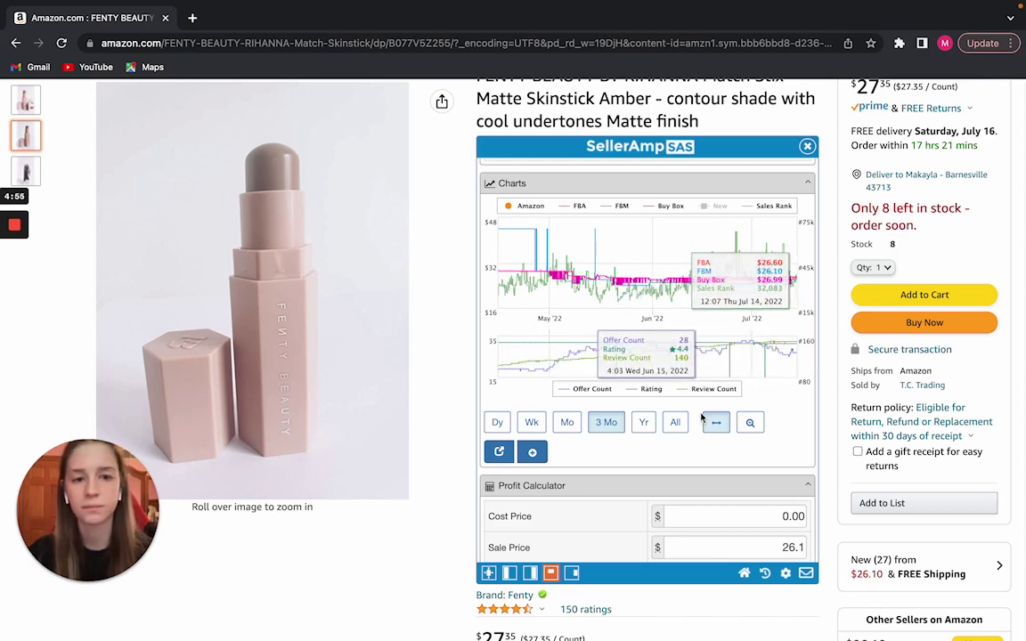
{"action": "scroll", "coordinate": [703, 419], "scroll_direction": "down", "scroll_amount": 3}
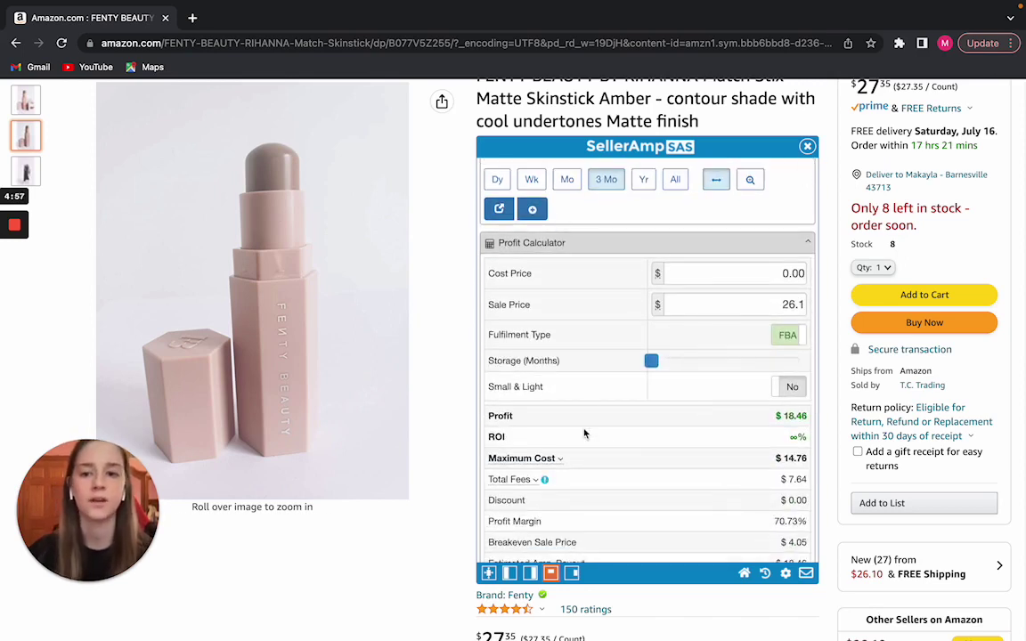
{"action": "left_click", "coordinate": [797, 338]}
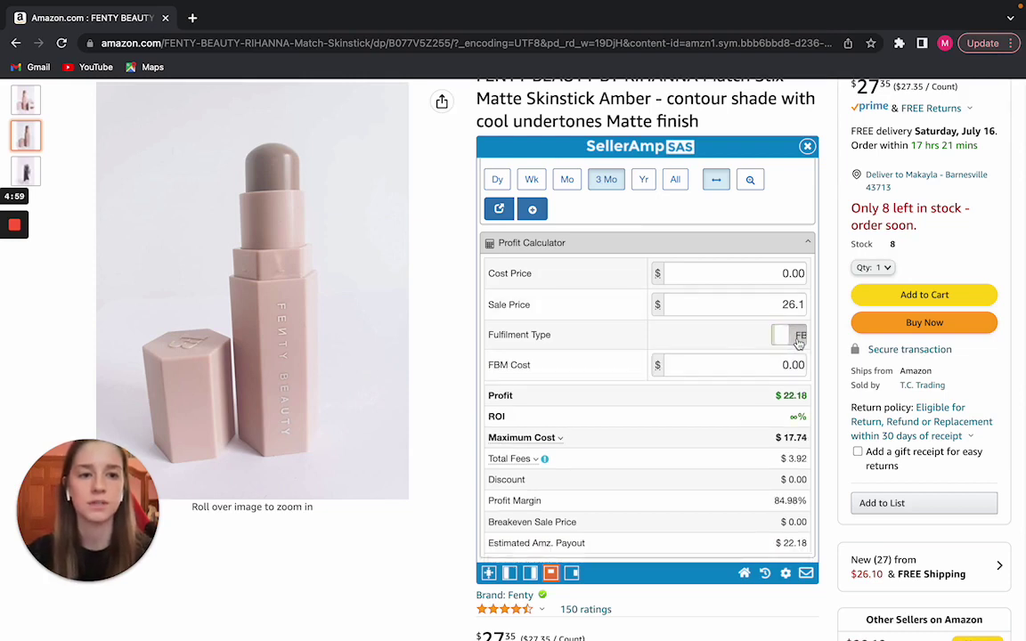
{"action": "left_click", "coordinate": [797, 339]}
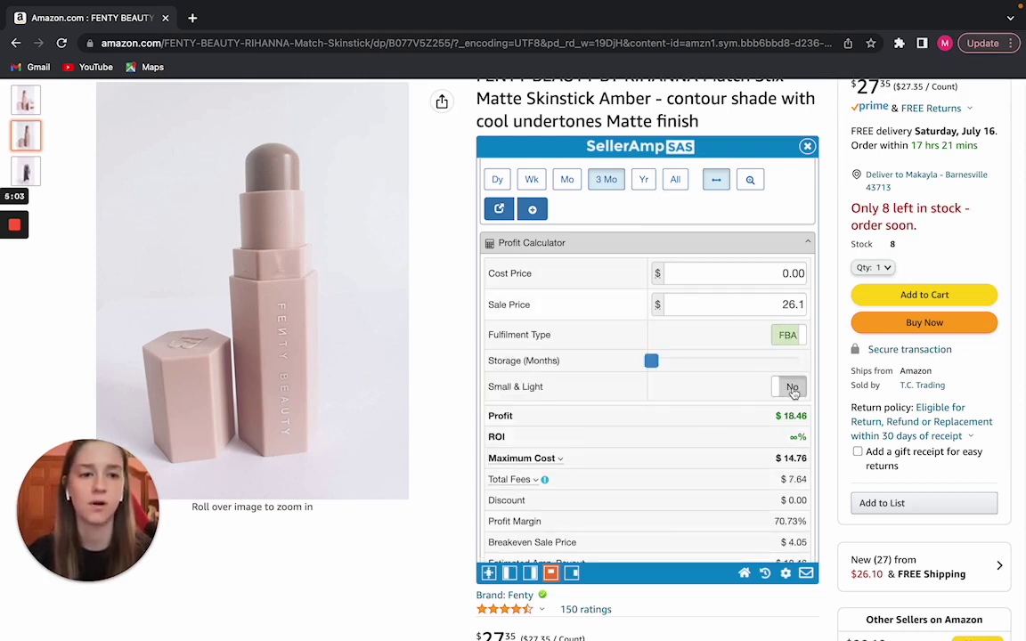
- Switch the Offers section from Prime Only to All Offers to include the FBM seller
{"action": "scroll", "coordinate": [675, 435], "scroll_direction": "down", "scroll_amount": 5}
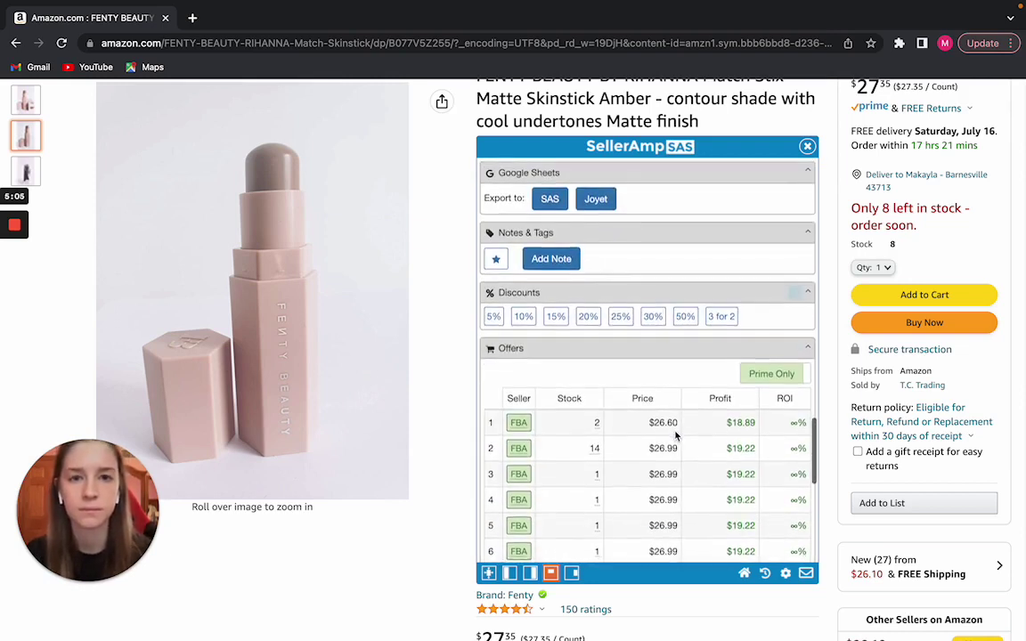
{"action": "scroll", "coordinate": [706, 201], "scroll_direction": "up", "scroll_amount": 1}
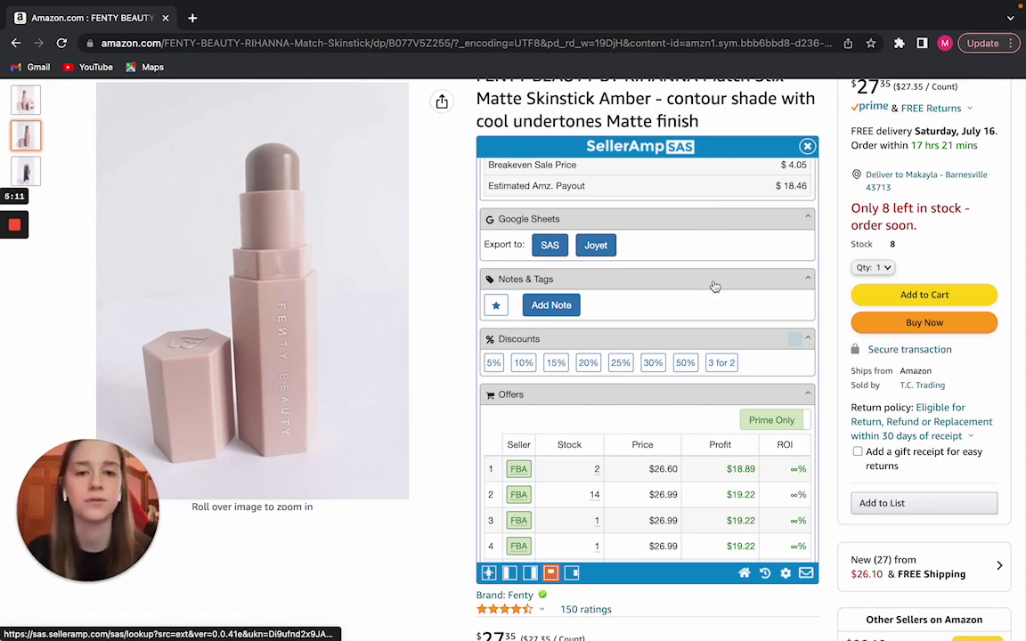
{"action": "scroll", "coordinate": [716, 286], "scroll_direction": "down", "scroll_amount": 1}
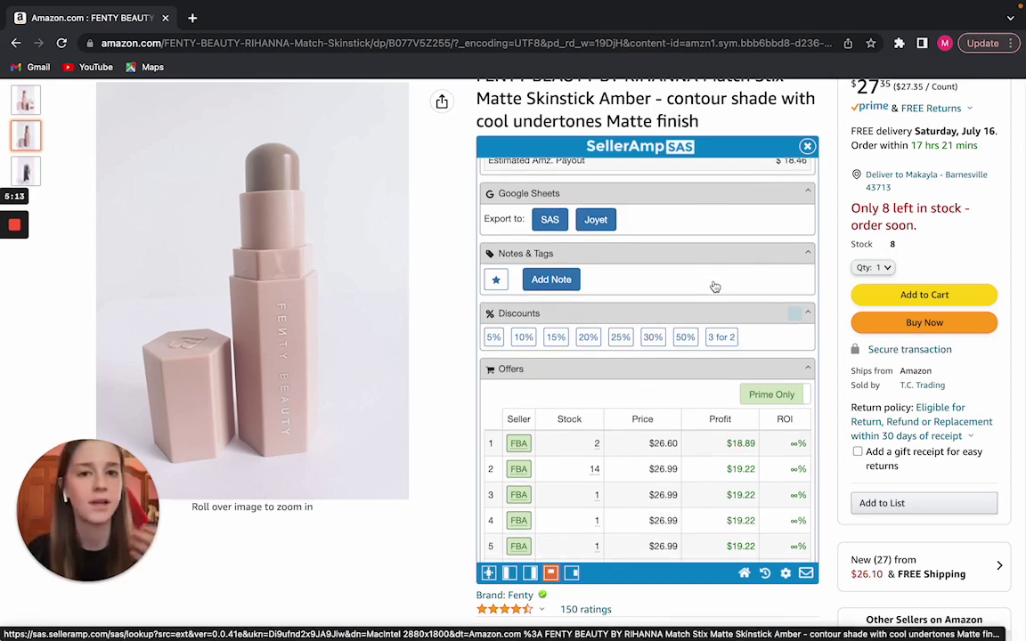
{"action": "scroll", "coordinate": [723, 327], "scroll_direction": "down", "scroll_amount": 5}
{"action": "scroll", "coordinate": [724, 328], "scroll_direction": "down", "scroll_amount": 1}
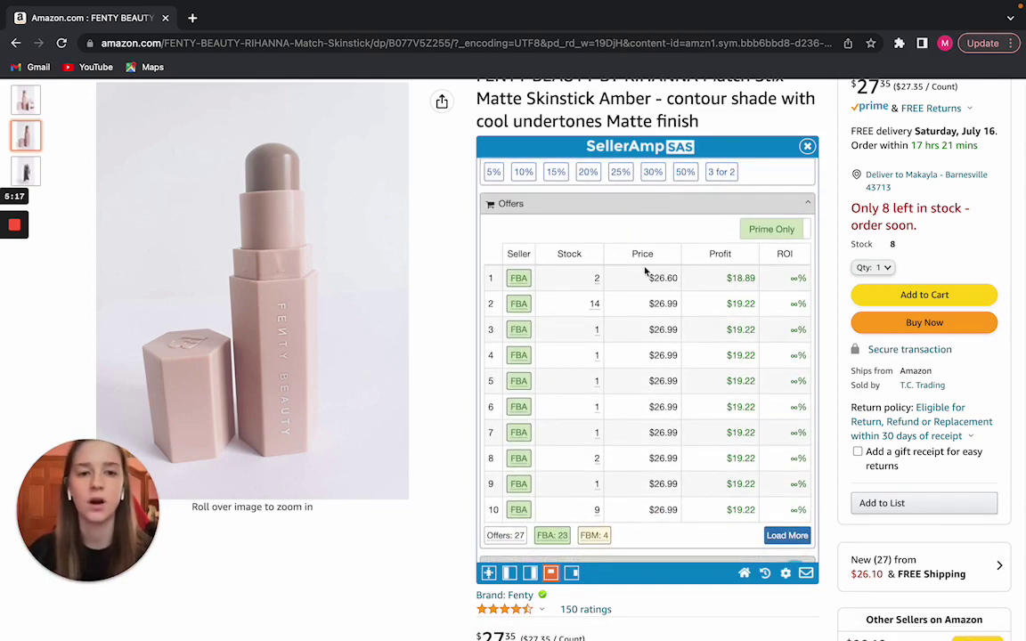
{"action": "left_click", "coordinate": [777, 230]}
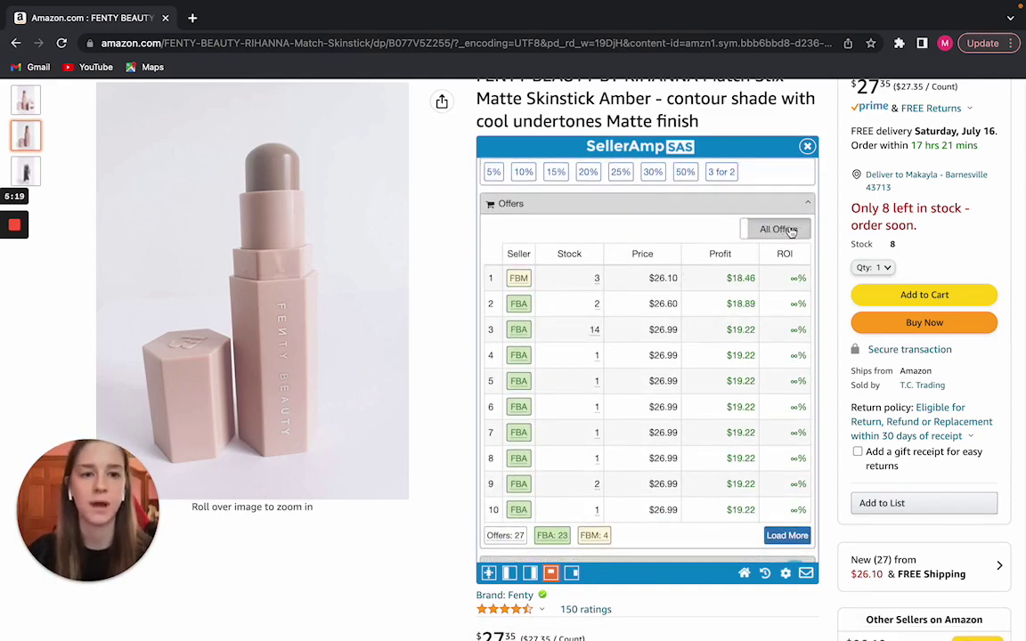
{"action": "left_click", "coordinate": [786, 230]}
{"action": "left_click", "coordinate": [790, 230]}
- Load more offers to list all 27 (23 FBA, 4 FBM), led by an FBM seller at $26.10
{"action": "scroll", "coordinate": [794, 394], "scroll_direction": "down", "scroll_amount": 2}
{"action": "left_click", "coordinate": [791, 478]}
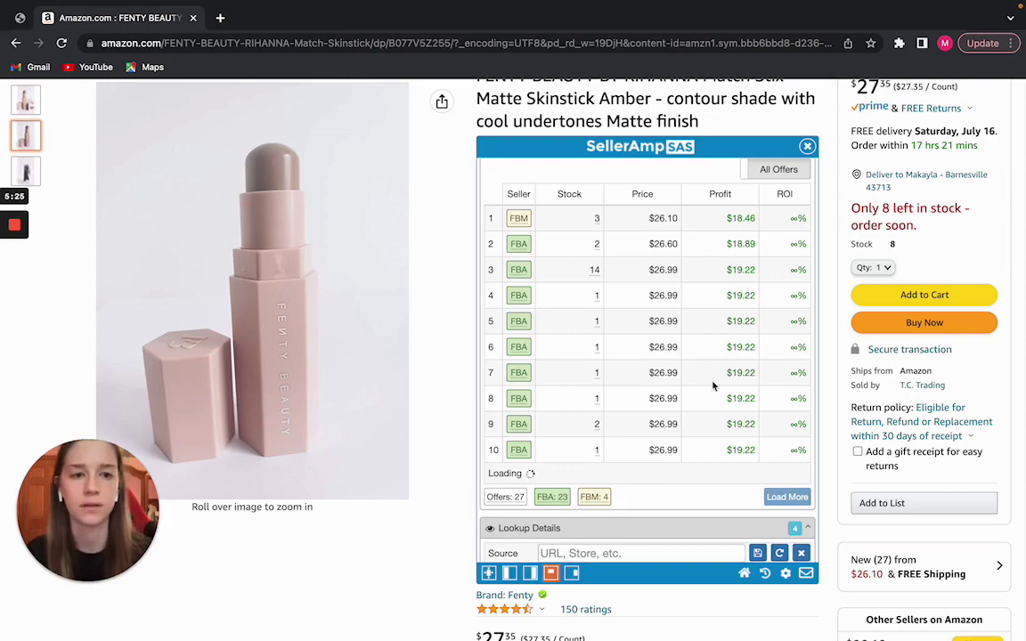
{"action": "scroll", "coordinate": [721, 498], "scroll_direction": "down", "scroll_amount": 5}
{"action": "scroll", "coordinate": [721, 503], "scroll_direction": "down", "scroll_amount": 10}
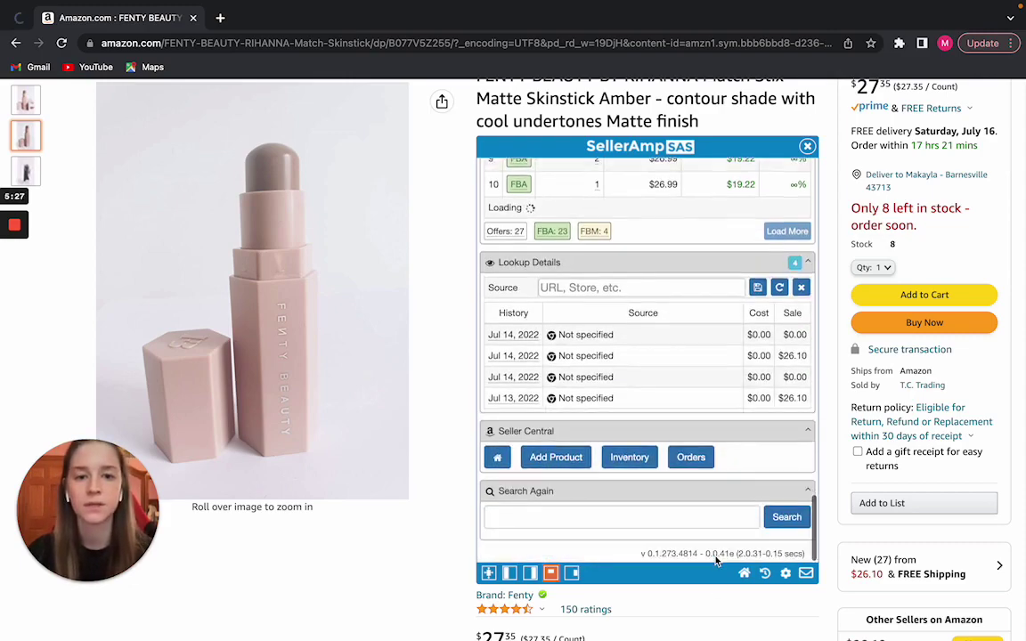
{"action": "scroll", "coordinate": [723, 575], "scroll_direction": "down", "scroll_amount": 6}
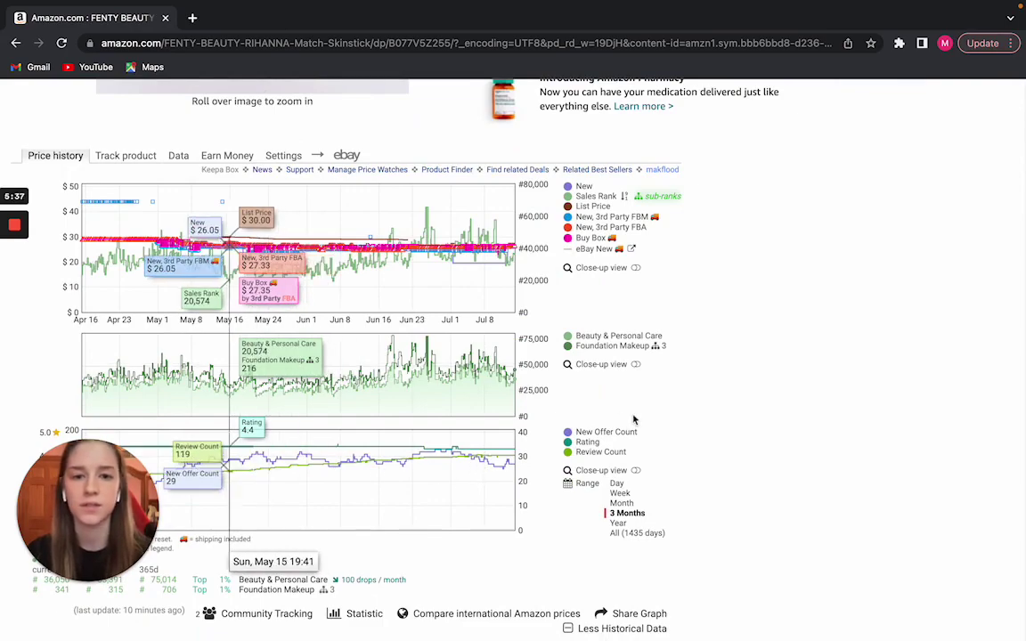
{"action": "scroll", "coordinate": [594, 309], "scroll_direction": "up", "scroll_amount": 6}
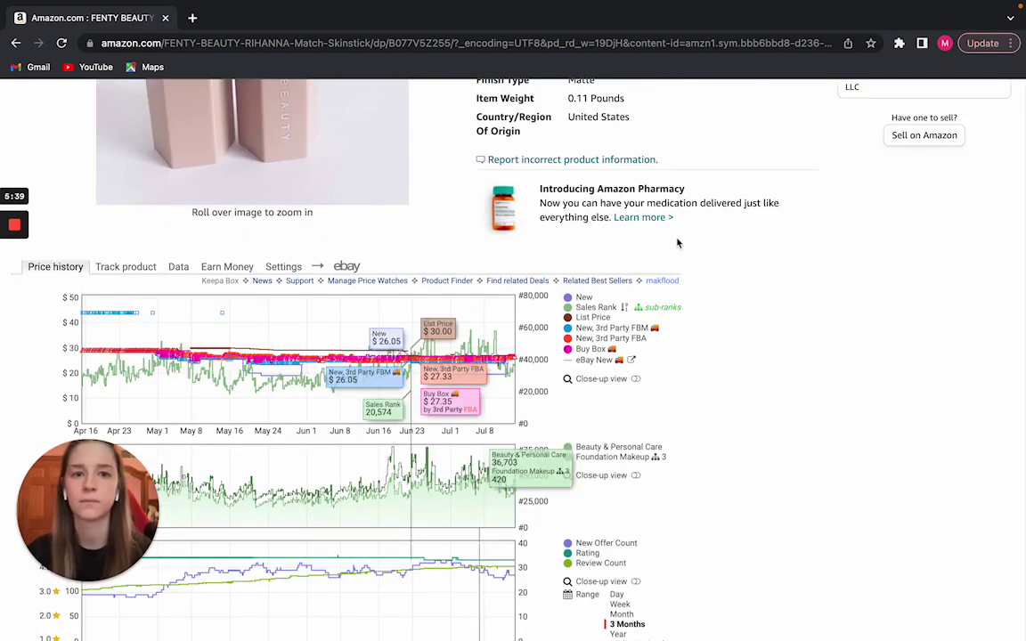
{"action": "scroll", "coordinate": [763, 454], "scroll_direction": "up", "scroll_amount": 10}
{"action": "scroll", "coordinate": [727, 403], "scroll_direction": "down", "scroll_amount": 2}
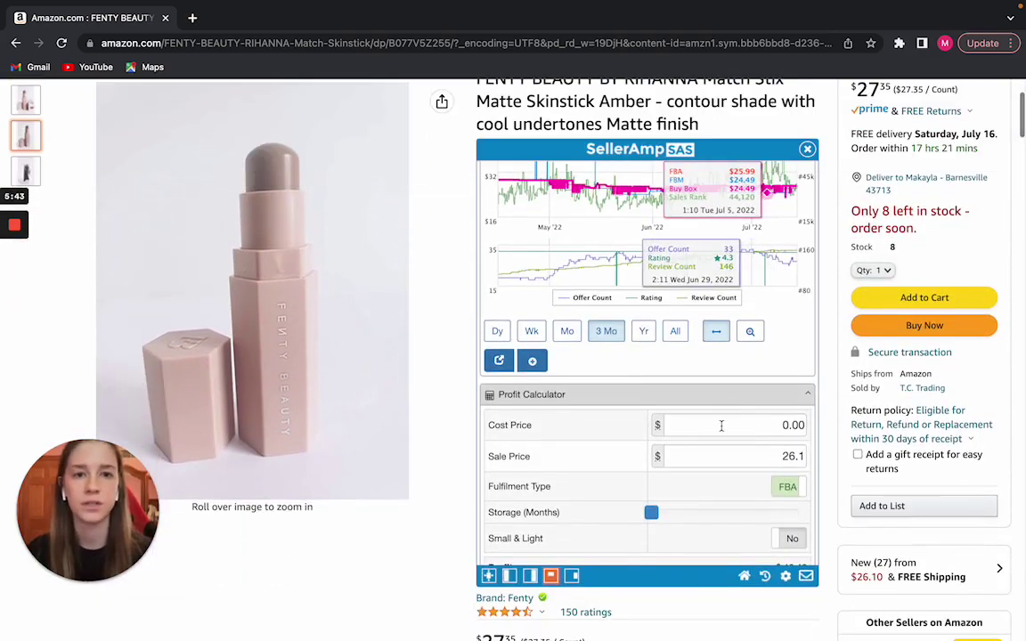
{"action": "scroll", "coordinate": [727, 403], "scroll_direction": "up", "scroll_amount": 10}
{"action": "scroll", "coordinate": [766, 361], "scroll_direction": "up", "scroll_amount": 7}
{"action": "scroll", "coordinate": [790, 142], "scroll_direction": "down", "scroll_amount": 2}
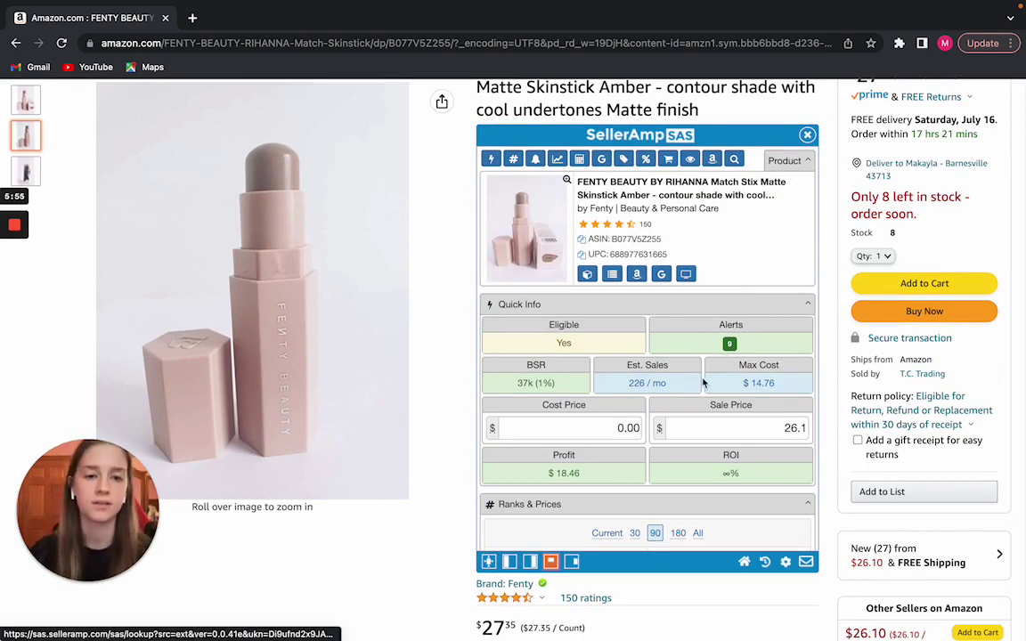
{"action": "scroll", "coordinate": [696, 384], "scroll_direction": "down", "scroll_amount": 1}
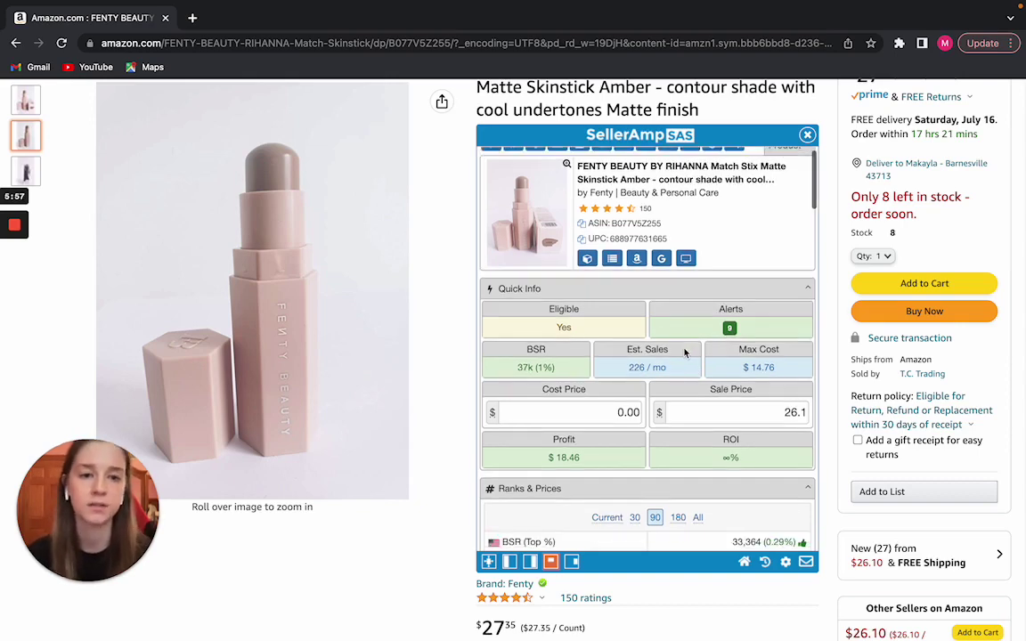
{"action": "scroll", "coordinate": [722, 393], "scroll_direction": "down", "scroll_amount": 1}
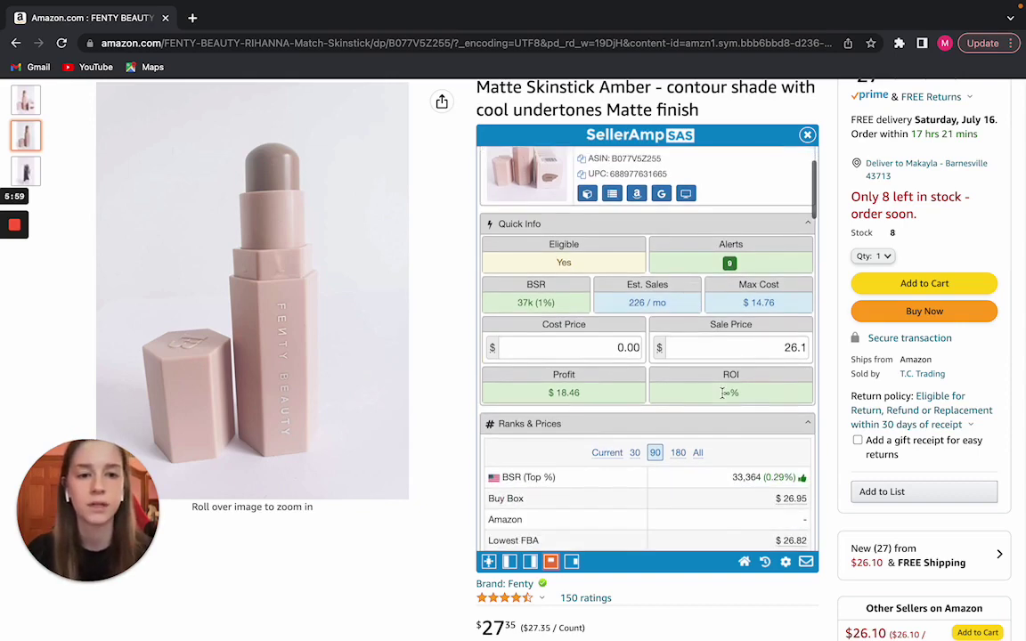
{"action": "scroll", "coordinate": [778, 465], "scroll_direction": "down", "scroll_amount": 2}
{"action": "scroll", "coordinate": [777, 465], "scroll_direction": "down", "scroll_amount": 10}
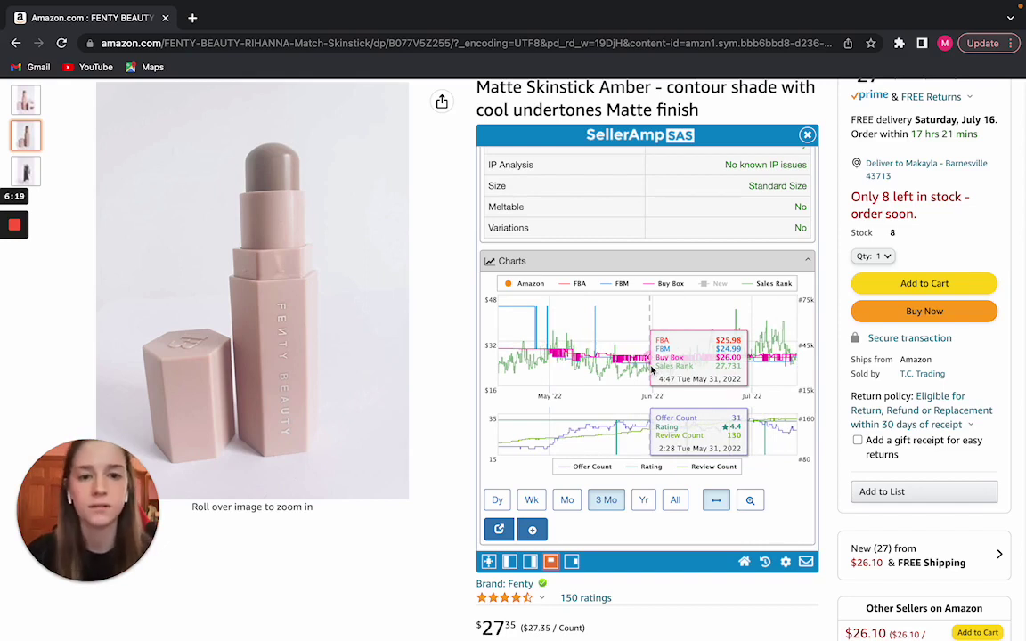
{"action": "scroll", "coordinate": [653, 365], "scroll_direction": "down", "scroll_amount": 2}
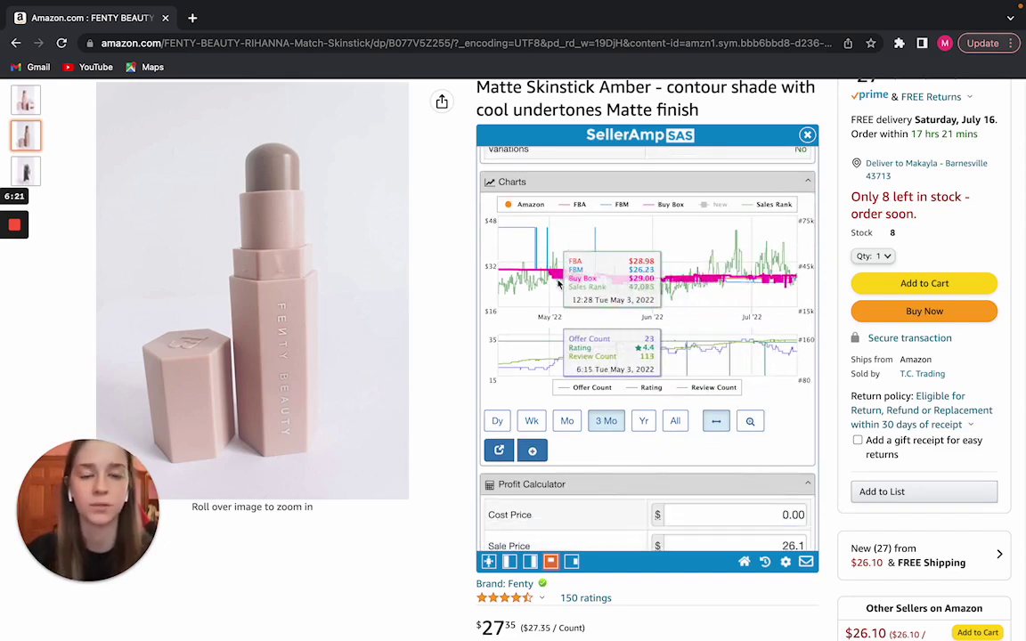
{"action": "scroll", "coordinate": [623, 285], "scroll_direction": "down", "scroll_amount": 1}
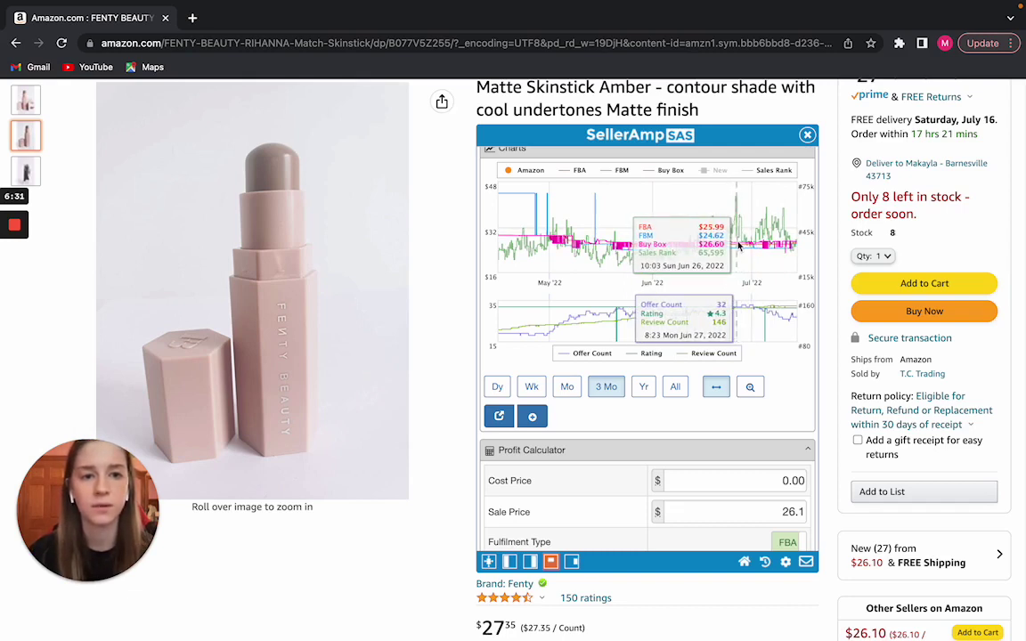
{"action": "scroll", "coordinate": [792, 304], "scroll_direction": "down", "scroll_amount": 1}
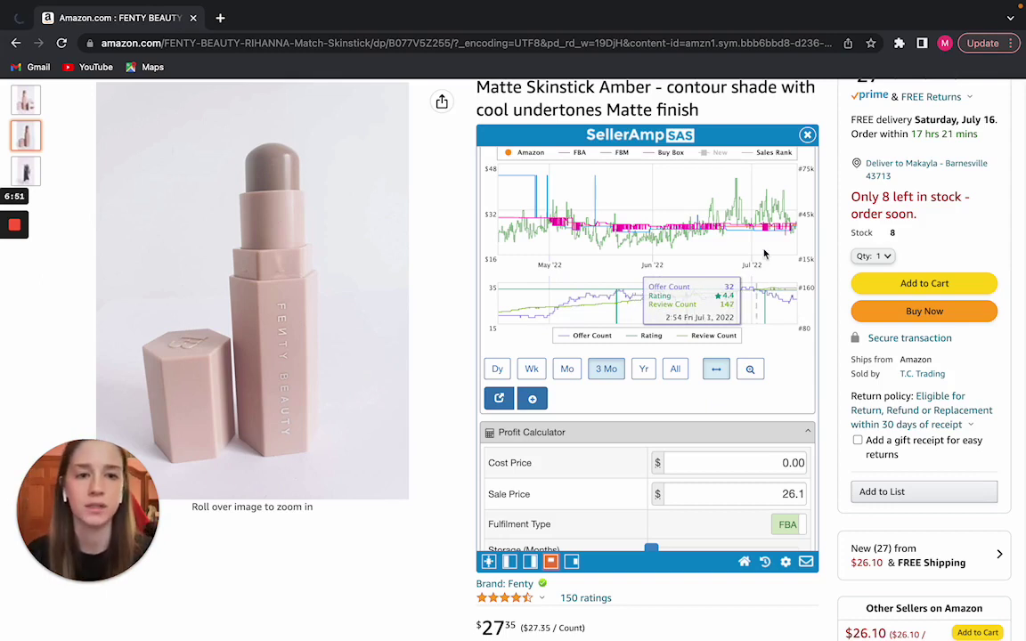
{"action": "scroll", "coordinate": [788, 358], "scroll_direction": "up", "scroll_amount": 1}
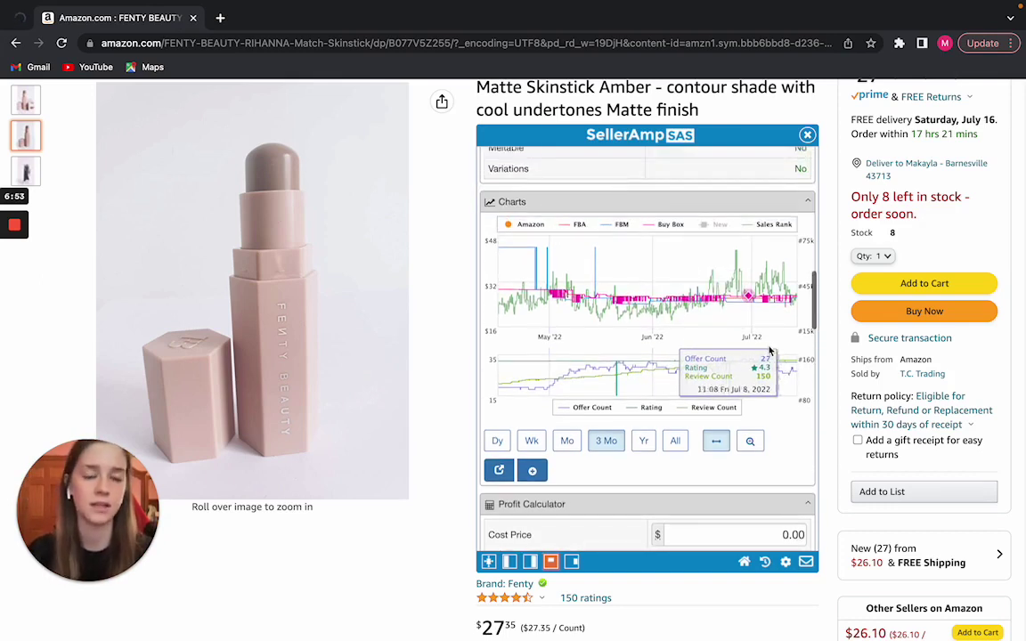
{"action": "scroll", "coordinate": [775, 365], "scroll_direction": "down", "scroll_amount": 6}
{"action": "scroll", "coordinate": [726, 592], "scroll_direction": "down", "scroll_amount": 4}
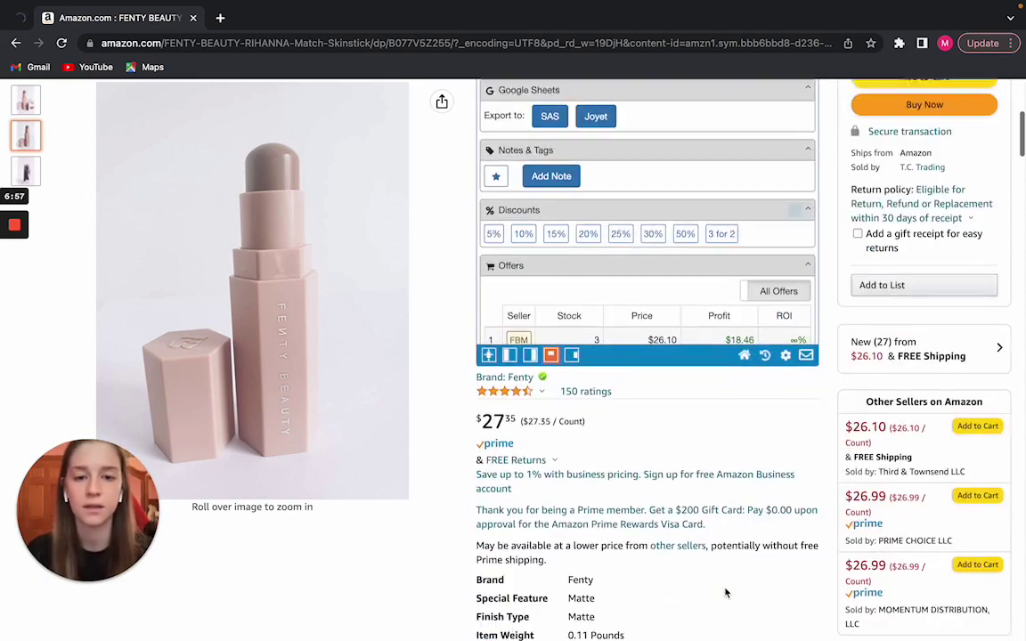
- Open Keepa's Buy Box Statistics view under the Data section
{"action": "scroll", "coordinate": [726, 592], "scroll_direction": "down", "scroll_amount": 4}
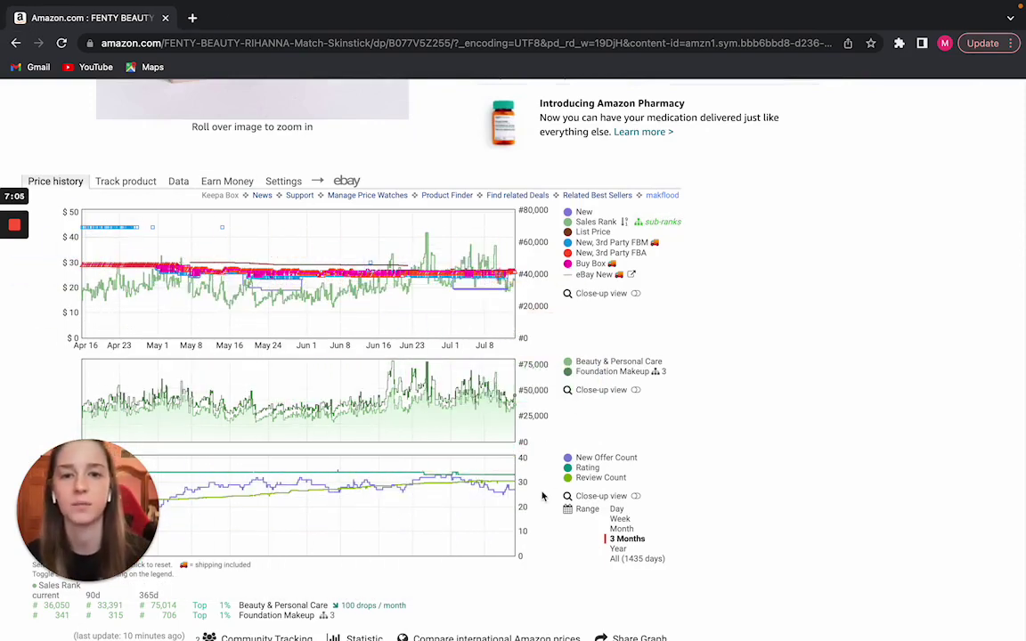
{"action": "left_click", "coordinate": [177, 182]}
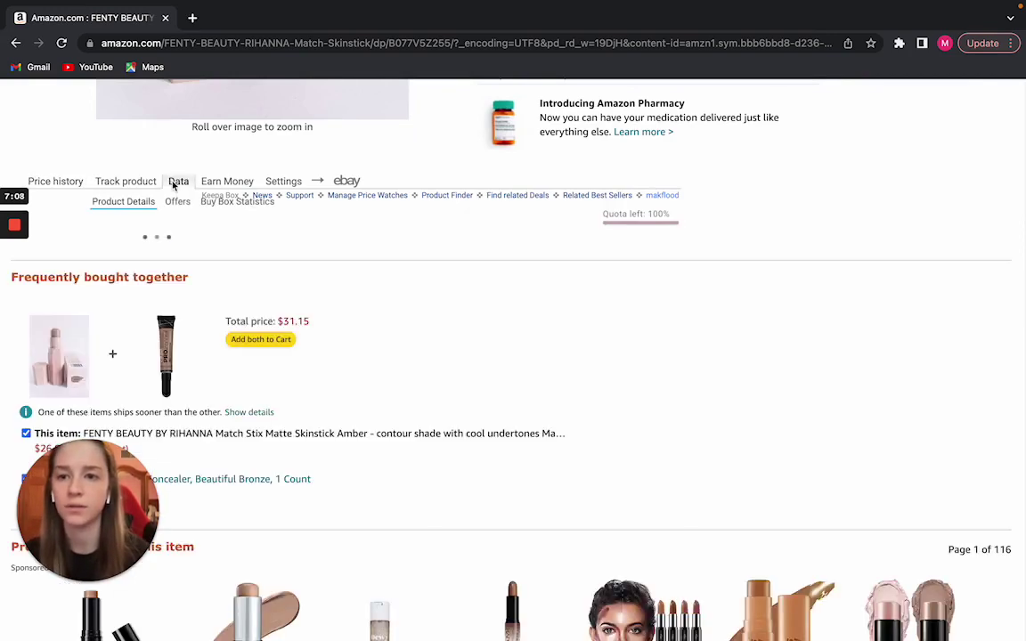
{"action": "left_click", "coordinate": [211, 211]}
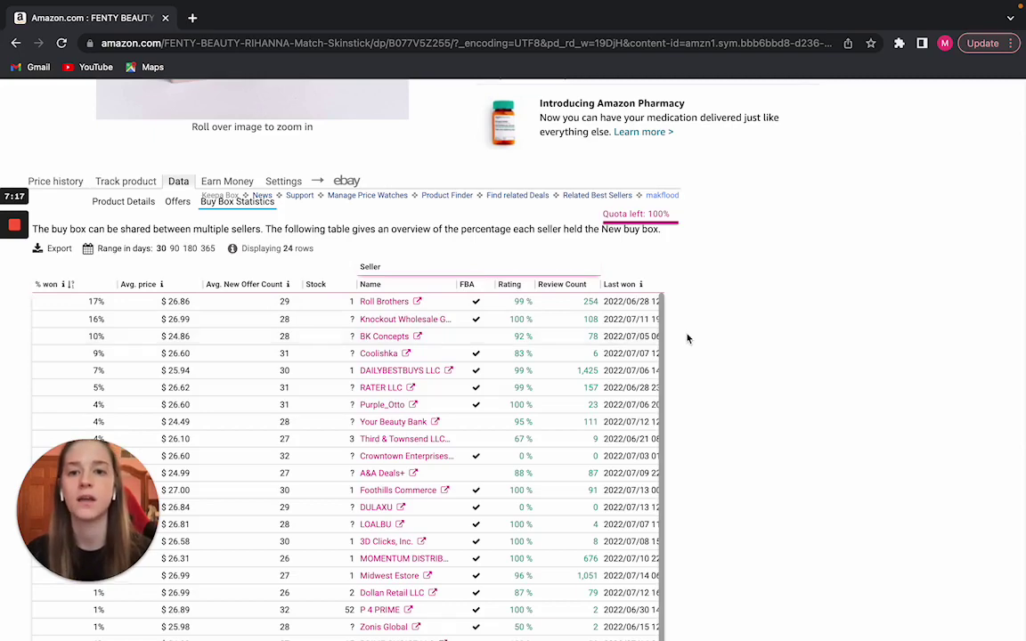
{"action": "scroll", "coordinate": [687, 338], "scroll_direction": "down", "scroll_amount": 1}
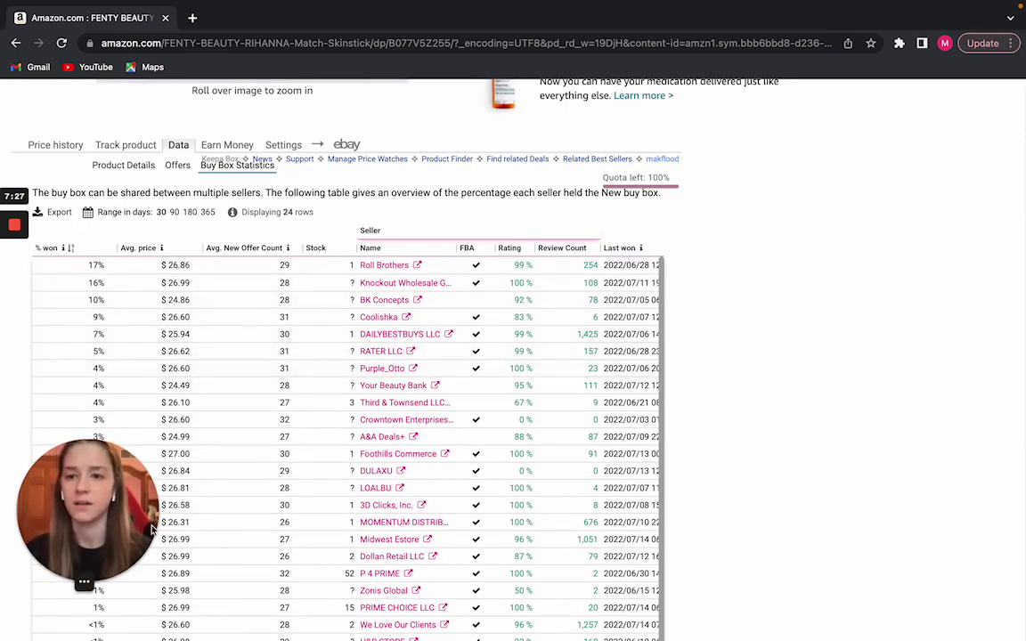
- Review the 24-seller buy box table, led by a seller with 17% at $26.86 average
{"action": "scroll", "coordinate": [774, 462], "scroll_direction": "down", "scroll_amount": 1}
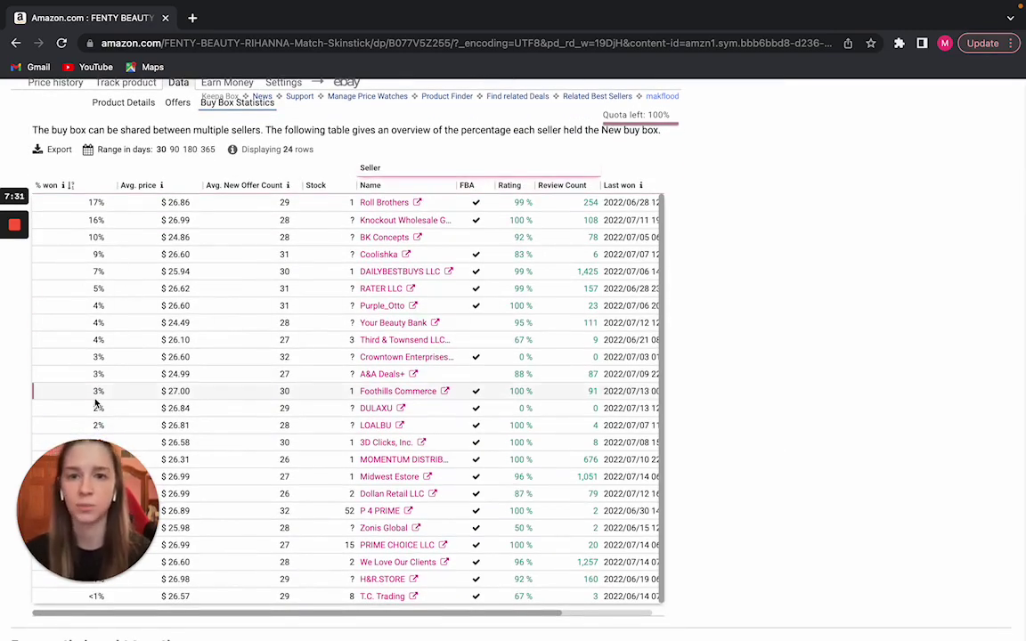
{"action": "scroll", "coordinate": [824, 334], "scroll_direction": "down", "scroll_amount": 3}
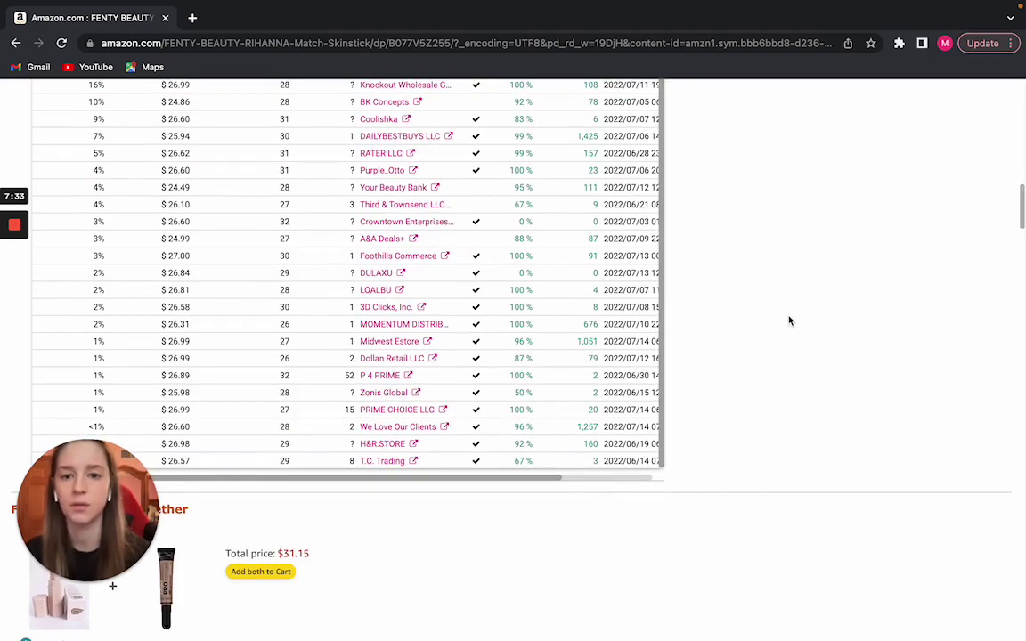
{"action": "scroll", "coordinate": [790, 318], "scroll_direction": "up", "scroll_amount": 3}
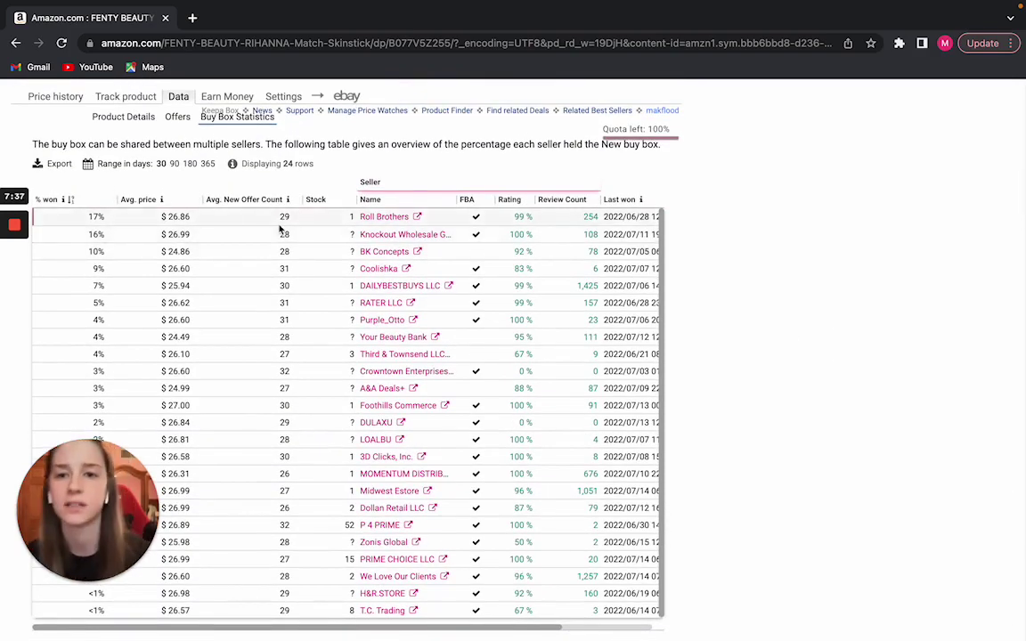
{"action": "scroll", "coordinate": [267, 260], "scroll_direction": "up", "scroll_amount": 3}
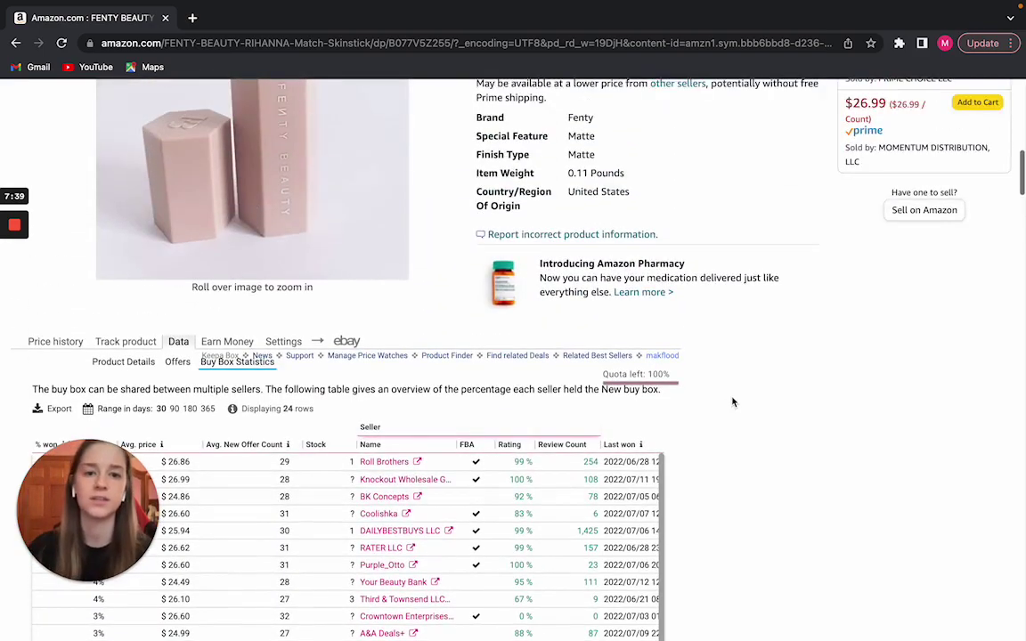
{"action": "scroll", "coordinate": [733, 402], "scroll_direction": "down", "scroll_amount": 2}
{"action": "scroll", "coordinate": [733, 402], "scroll_direction": "up", "scroll_amount": 6}
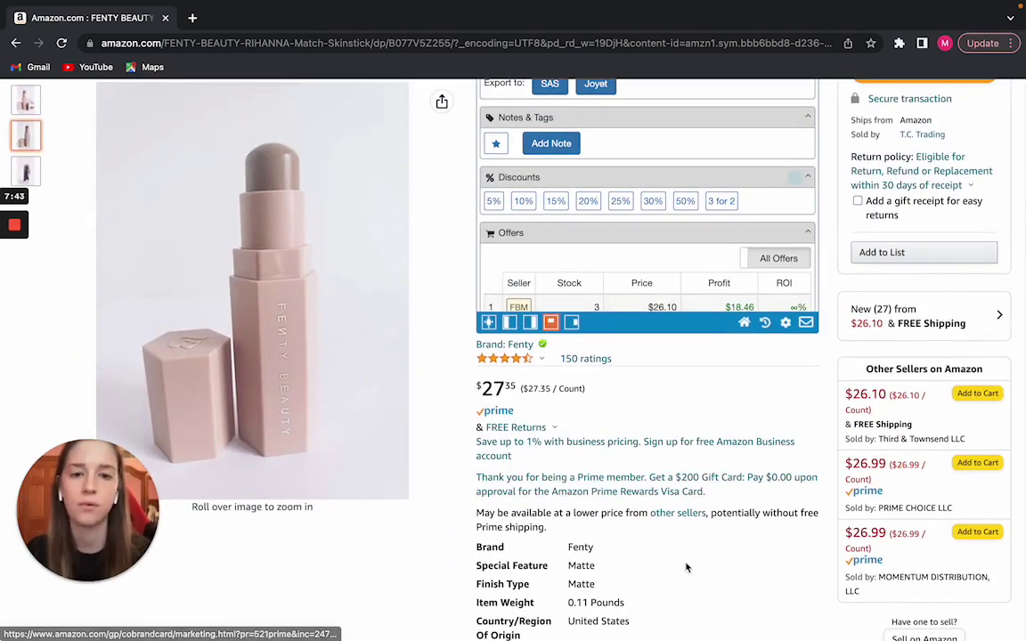
{"action": "scroll", "coordinate": [712, 498], "scroll_direction": "down", "scroll_amount": 6}
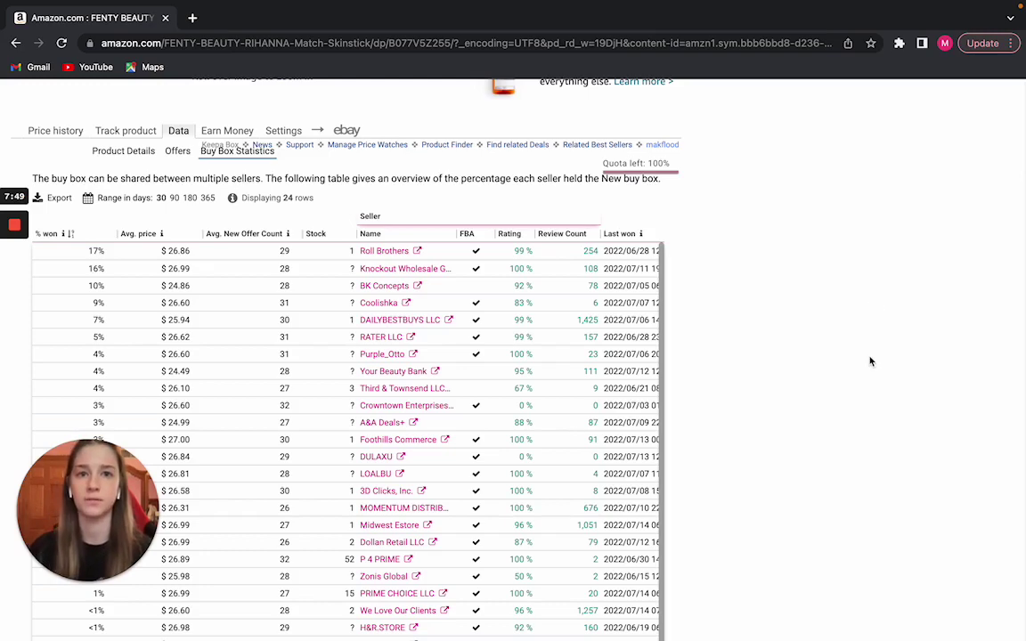
{"action": "scroll", "coordinate": [871, 362], "scroll_direction": "up", "scroll_amount": 1}
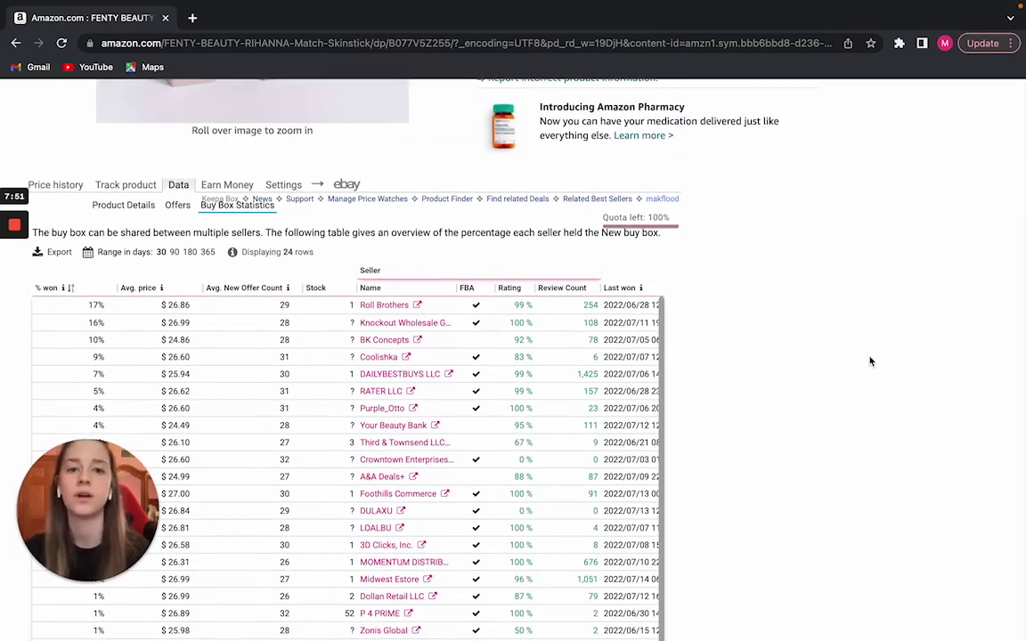
{"action": "scroll", "coordinate": [871, 362], "scroll_direction": "up", "scroll_amount": 6}
{"action": "scroll", "coordinate": [871, 361], "scroll_direction": "up", "scroll_amount": 5}
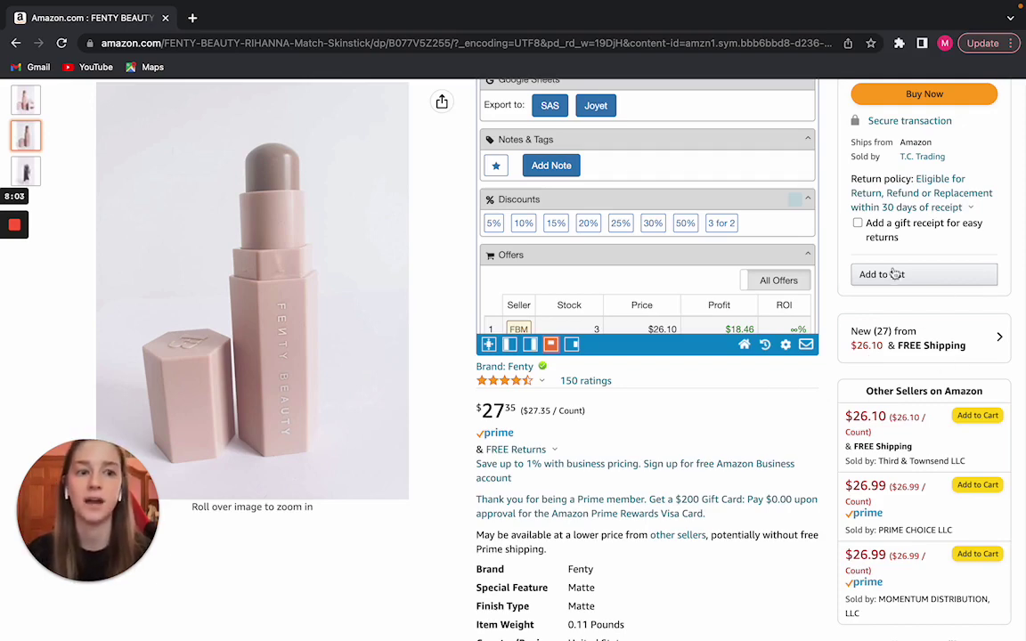
{"action": "scroll", "coordinate": [681, 570], "scroll_direction": "down", "scroll_amount": 10}
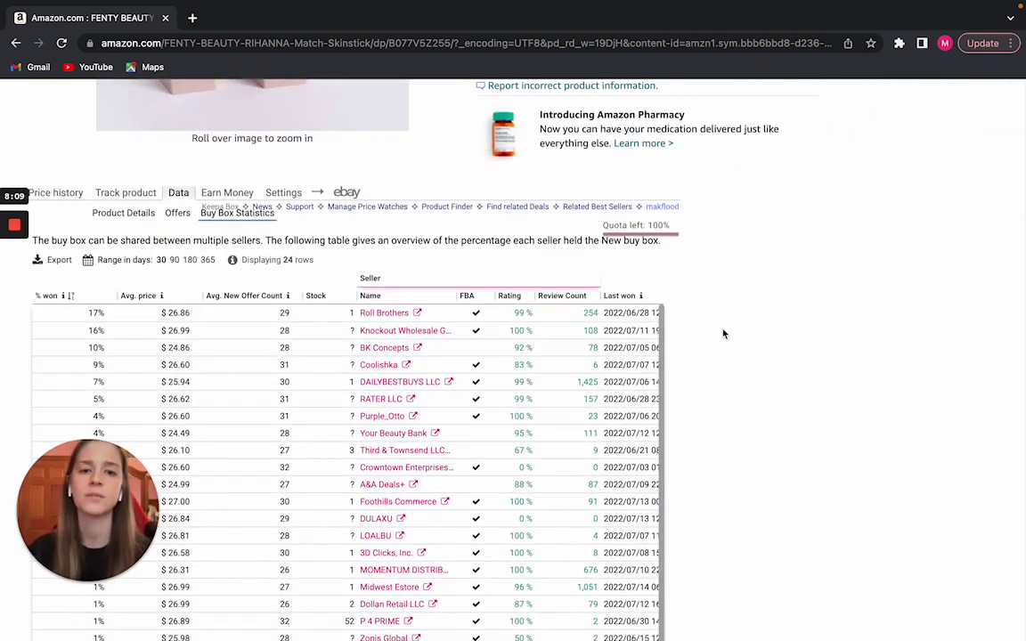
{"action": "scroll", "coordinate": [770, 276], "scroll_direction": "down", "scroll_amount": 1}
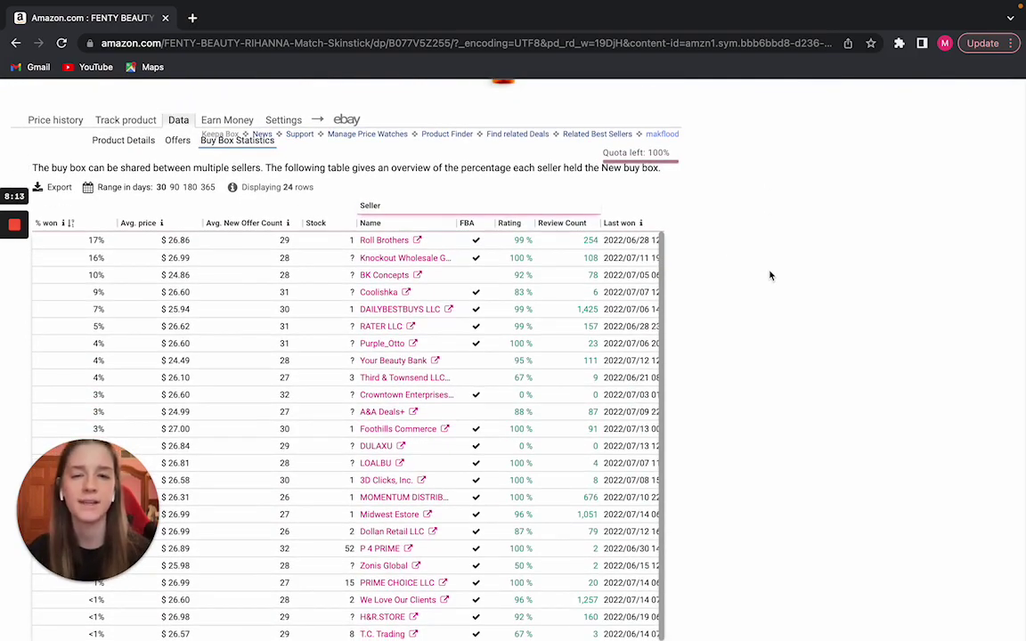
{"action": "scroll", "coordinate": [770, 276], "scroll_direction": "up", "scroll_amount": 10}
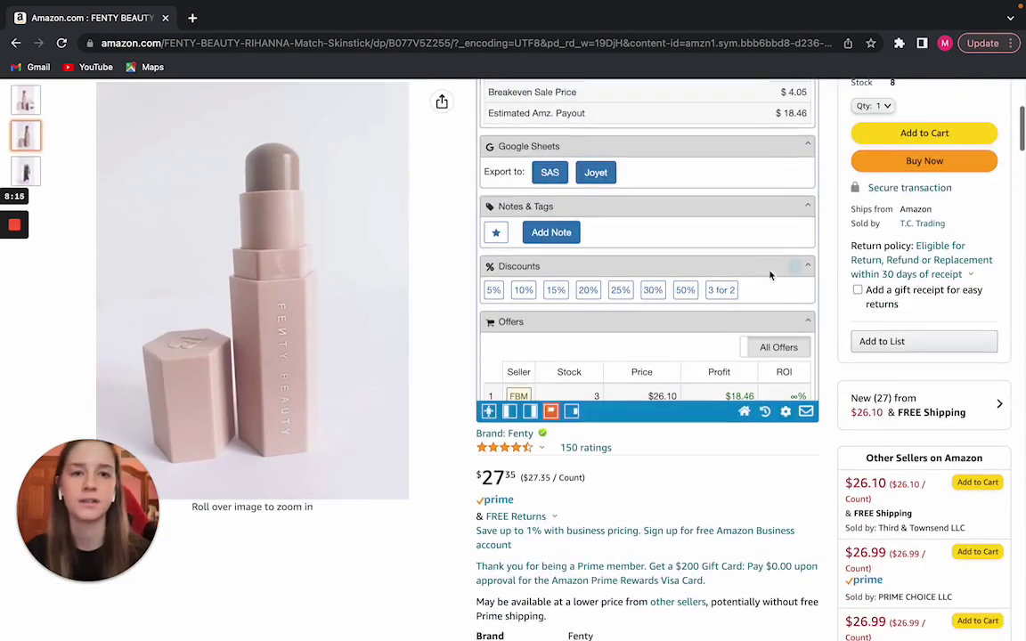
{"action": "scroll", "coordinate": [781, 345], "scroll_direction": "down", "scroll_amount": 2}
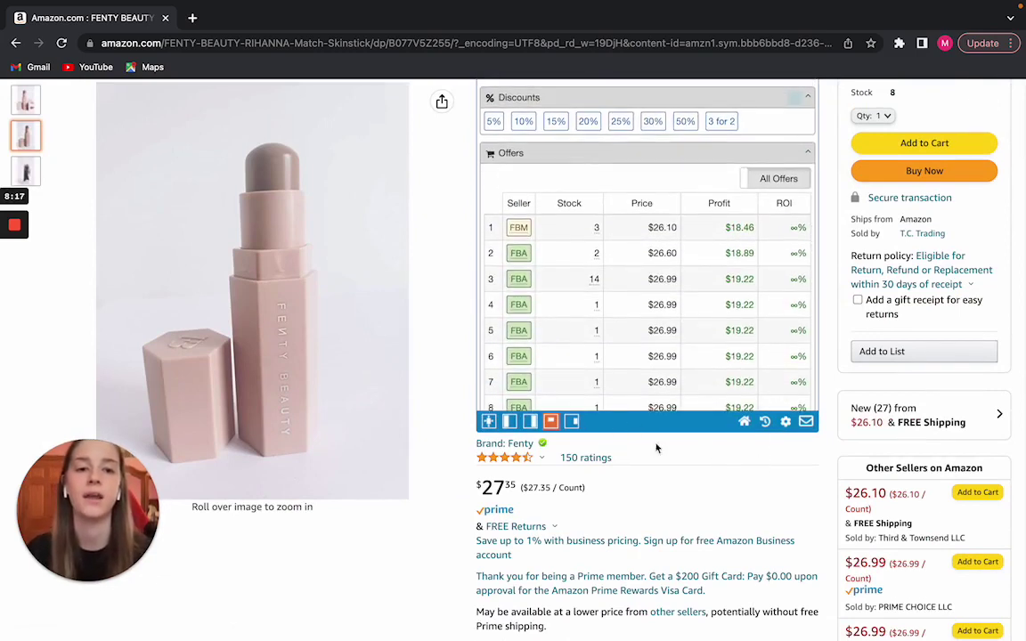
{"action": "scroll", "coordinate": [684, 506], "scroll_direction": "down", "scroll_amount": 1}
{"action": "scroll", "coordinate": [685, 506], "scroll_direction": "down", "scroll_amount": 1}
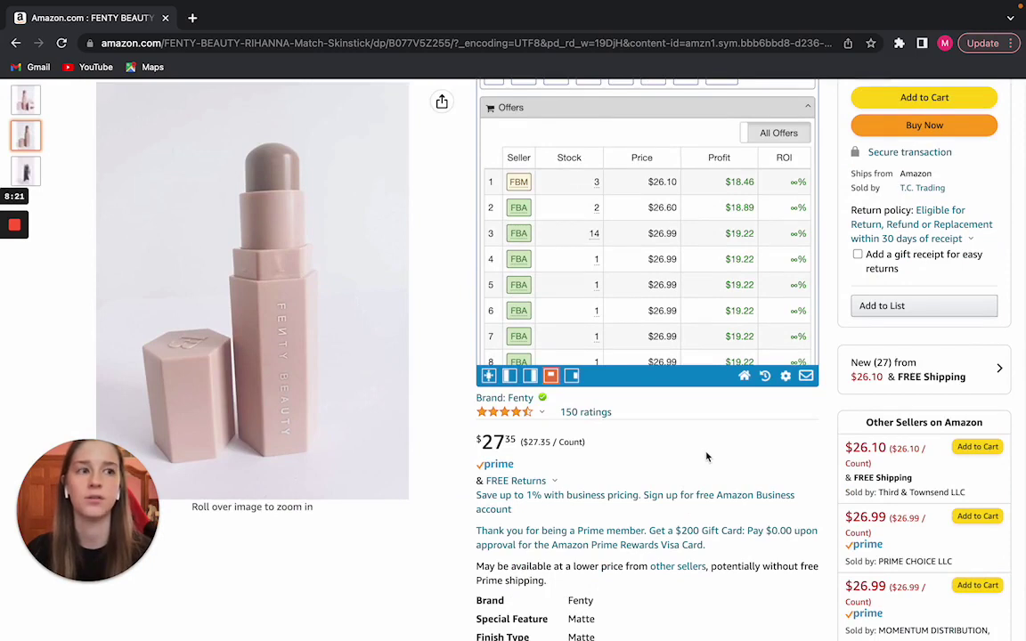
{"action": "scroll", "coordinate": [706, 457], "scroll_direction": "up", "scroll_amount": 2}
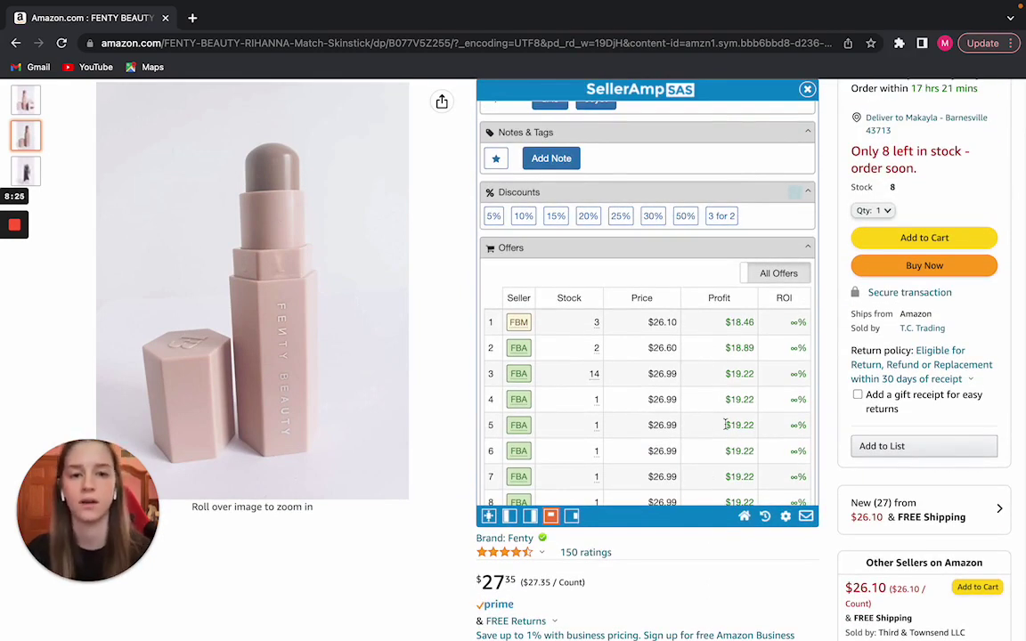
{"action": "scroll", "coordinate": [726, 425], "scroll_direction": "down", "scroll_amount": 1}
{"action": "scroll", "coordinate": [728, 571], "scroll_direction": "down", "scroll_amount": 10}
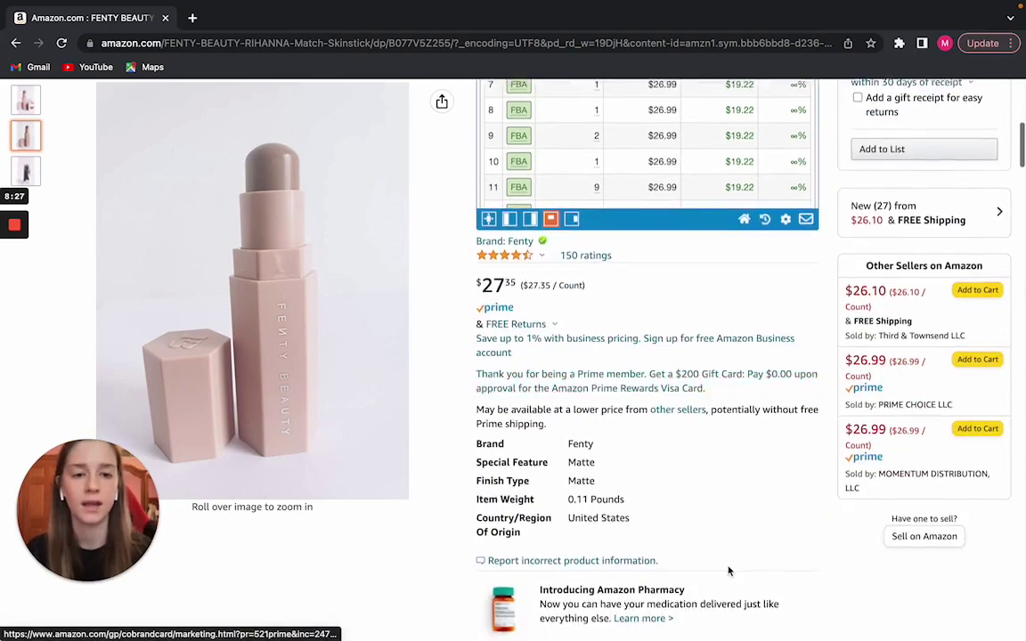
{"action": "scroll", "coordinate": [729, 570], "scroll_direction": "up", "scroll_amount": 5}
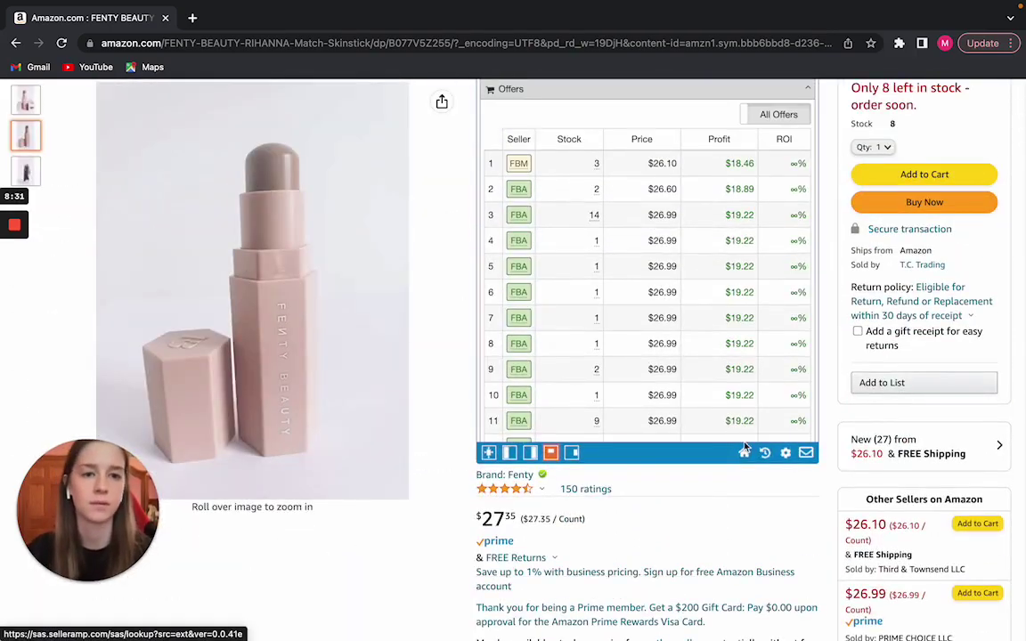
{"action": "scroll", "coordinate": [696, 489], "scroll_direction": "down", "scroll_amount": 5}
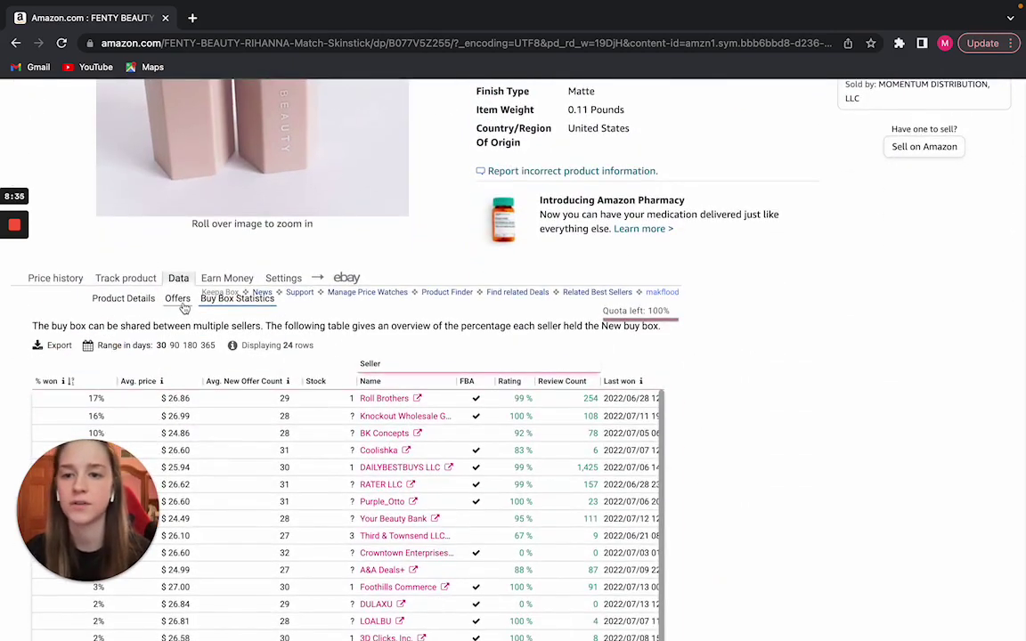
{"action": "left_click", "coordinate": [179, 301]}
{"action": "scroll", "coordinate": [721, 414], "scroll_direction": "down", "scroll_amount": 1}
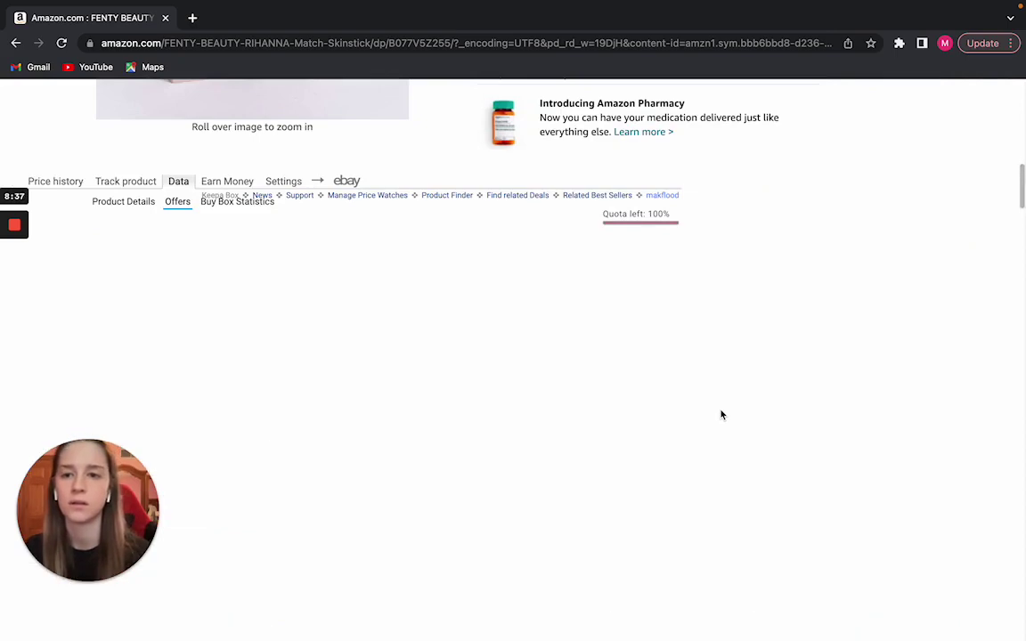
{"action": "scroll", "coordinate": [864, 419], "scroll_direction": "down", "scroll_amount": 2}
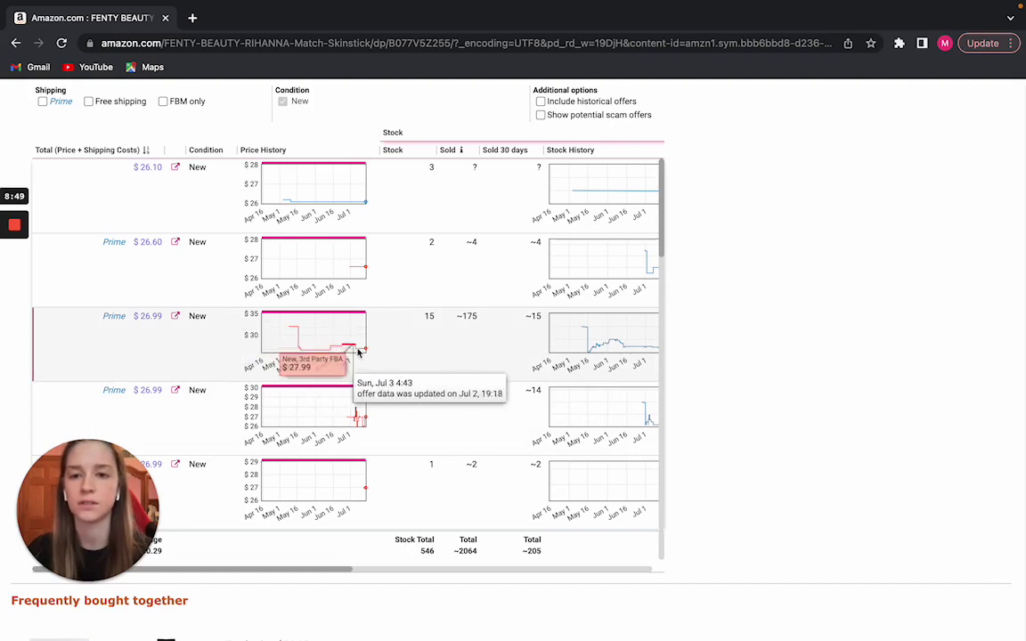
{"action": "scroll", "coordinate": [453, 394], "scroll_direction": "down", "scroll_amount": 5}
{"action": "scroll", "coordinate": [552, 347], "scroll_direction": "up", "scroll_amount": 4}
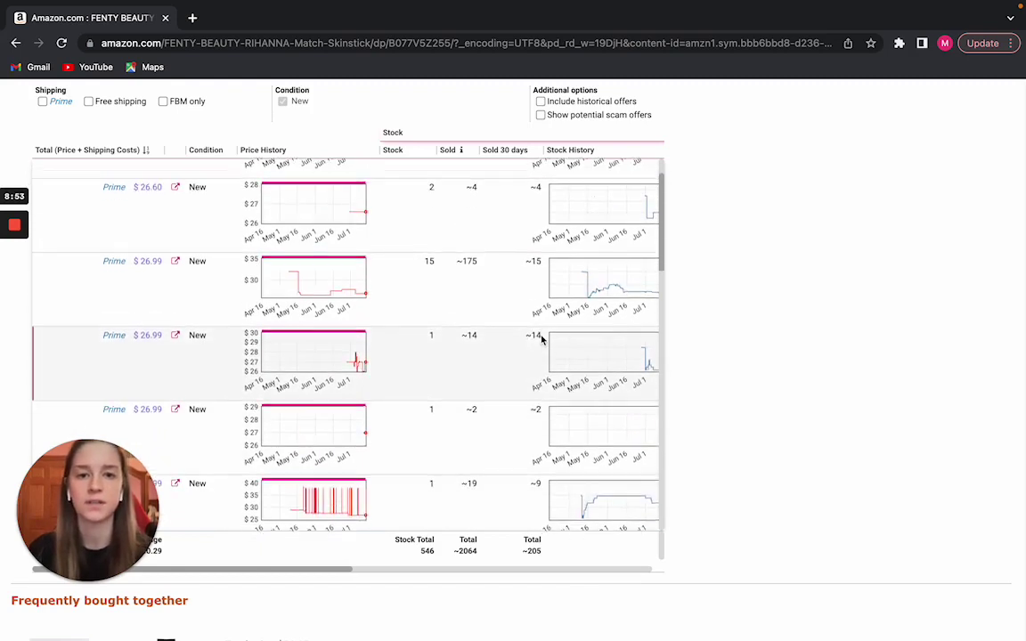
{"action": "scroll", "coordinate": [489, 280], "scroll_direction": "right", "scroll_amount": 1}
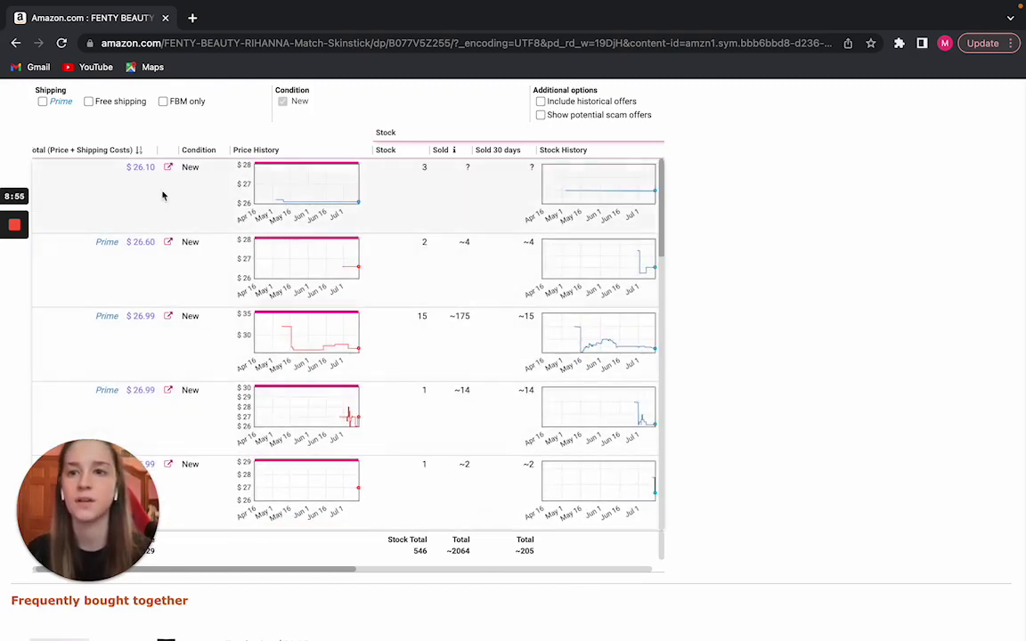
{"action": "scroll", "coordinate": [141, 286], "scroll_direction": "down", "scroll_amount": 2}
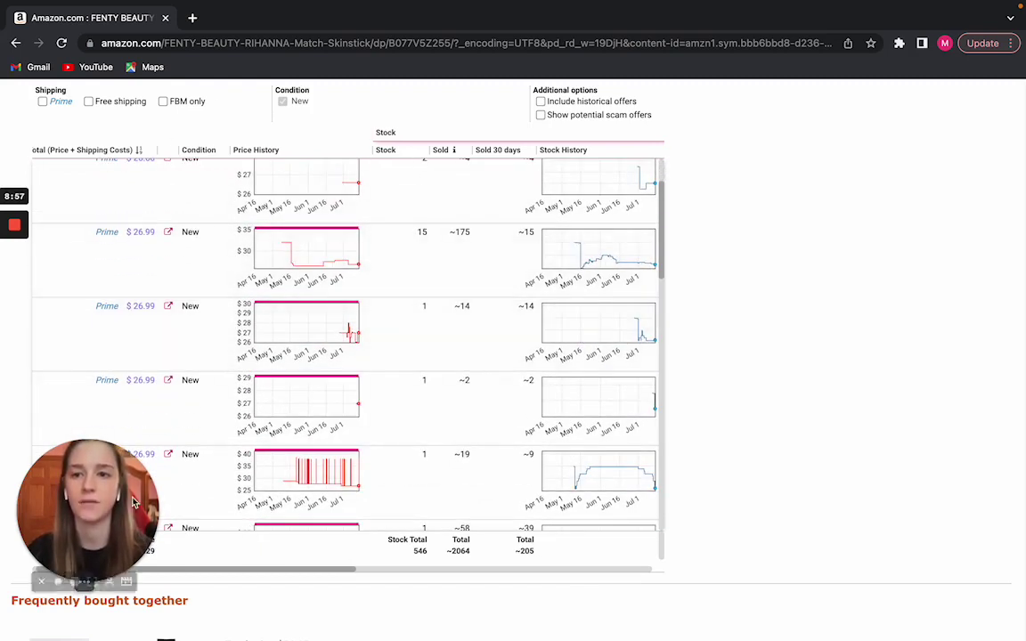
{"action": "scroll", "coordinate": [428, 318], "scroll_direction": "up", "scroll_amount": 5}
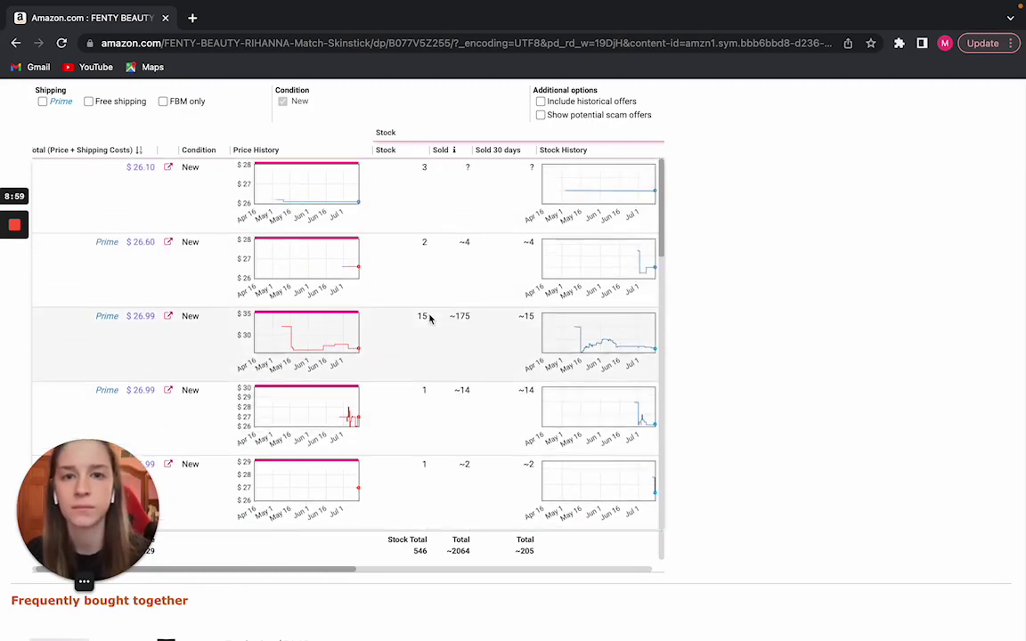
{"action": "scroll", "coordinate": [499, 267], "scroll_direction": "down", "scroll_amount": 3}
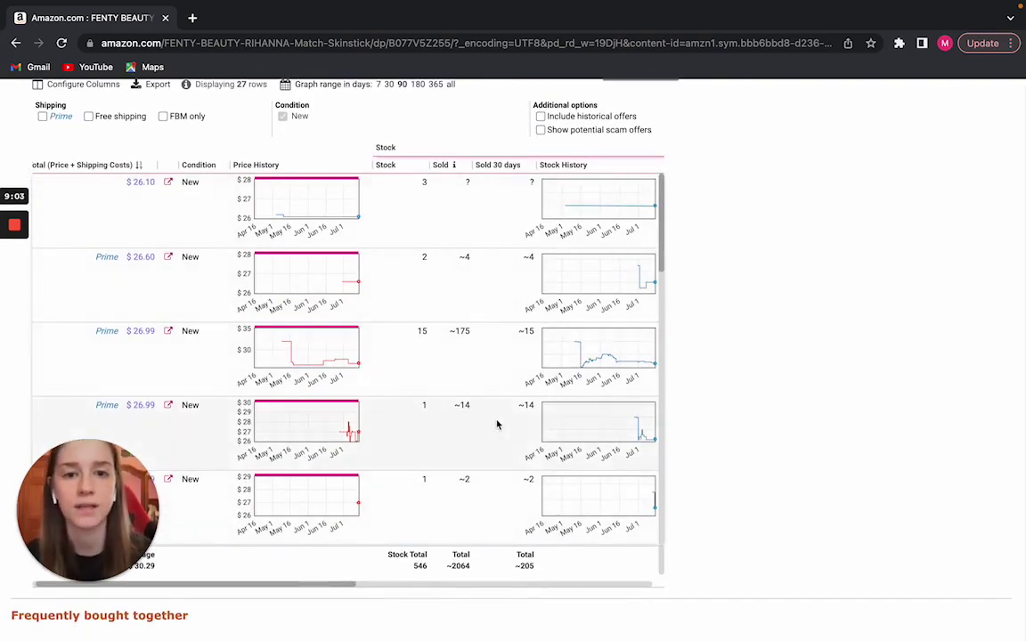
{"action": "scroll", "coordinate": [507, 424], "scroll_direction": "down", "scroll_amount": 6}
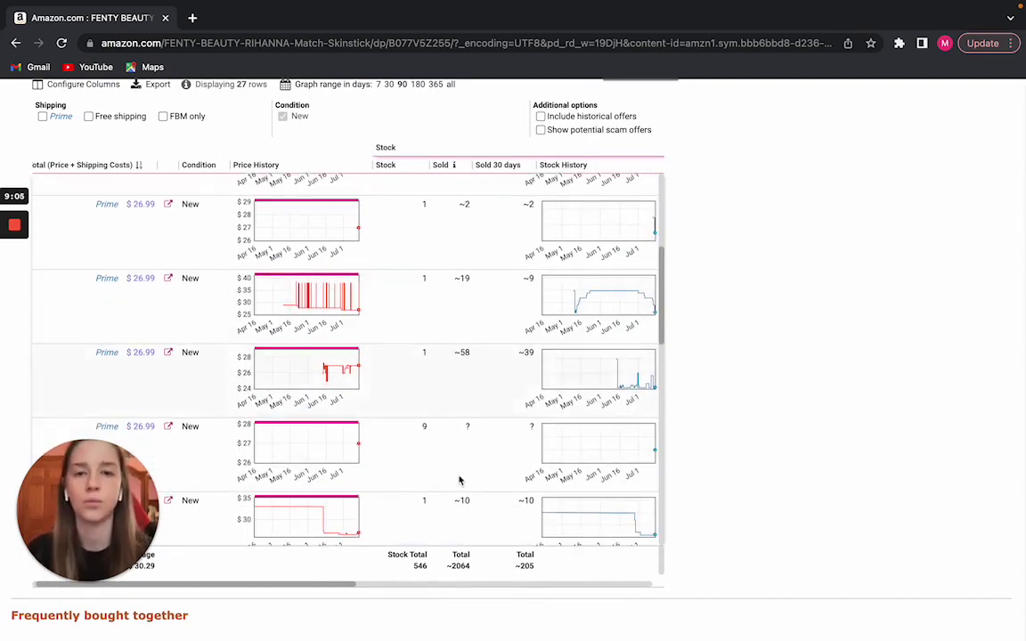
{"action": "scroll", "coordinate": [552, 512], "scroll_direction": "down", "scroll_amount": 5}
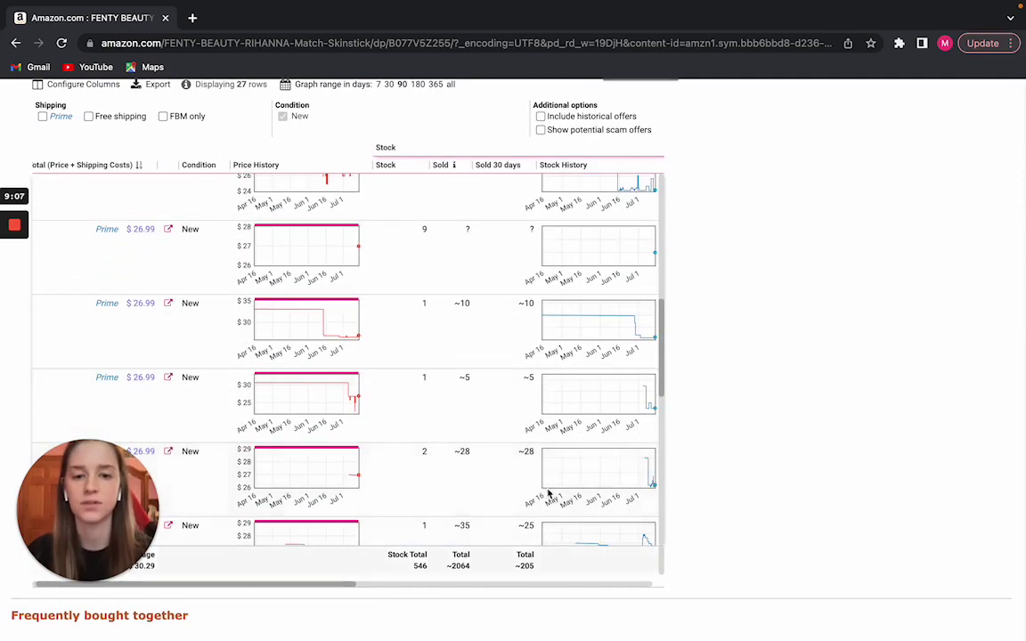
{"action": "scroll", "coordinate": [568, 481], "scroll_direction": "down", "scroll_amount": 2}
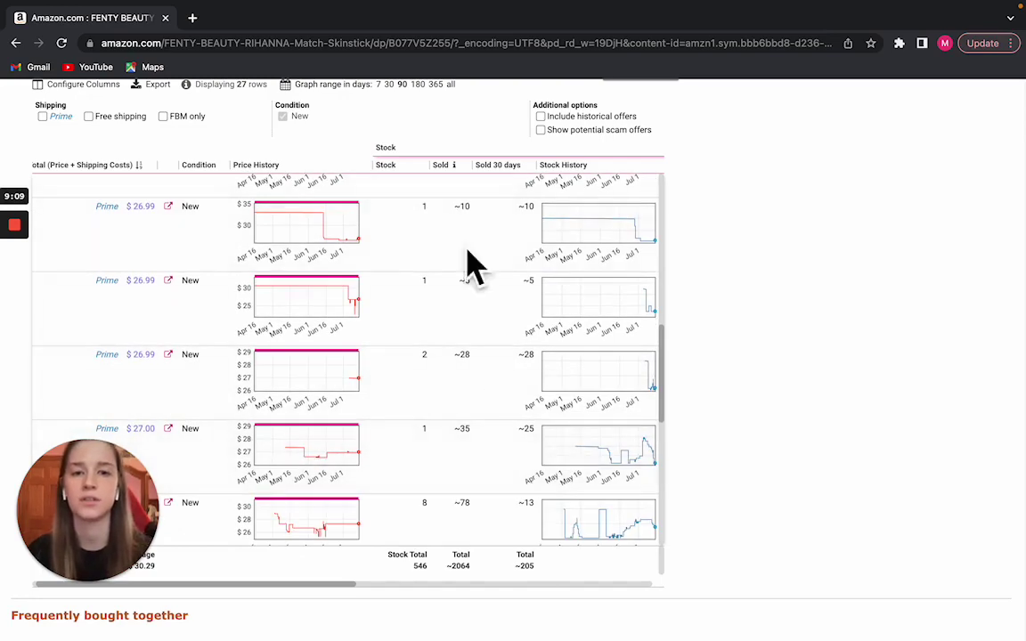
{"action": "scroll", "coordinate": [563, 374], "scroll_direction": "up", "scroll_amount": 10}
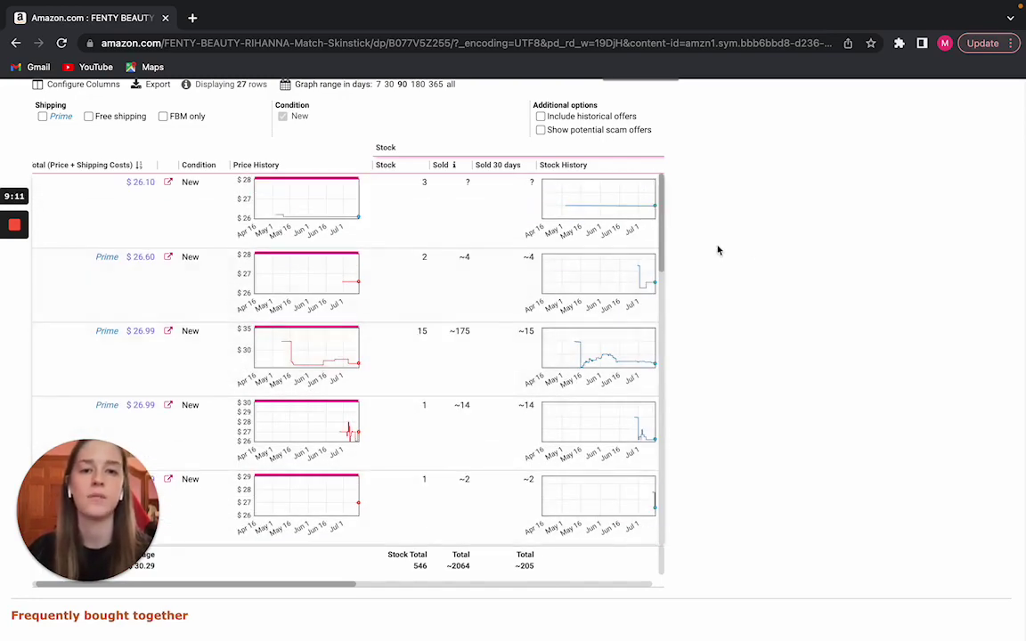
{"action": "scroll", "coordinate": [748, 250], "scroll_direction": "up", "scroll_amount": 2}
{"action": "scroll", "coordinate": [755, 251], "scroll_direction": "down", "scroll_amount": 2}
{"action": "scroll", "coordinate": [755, 250], "scroll_direction": "down", "scroll_amount": 1}
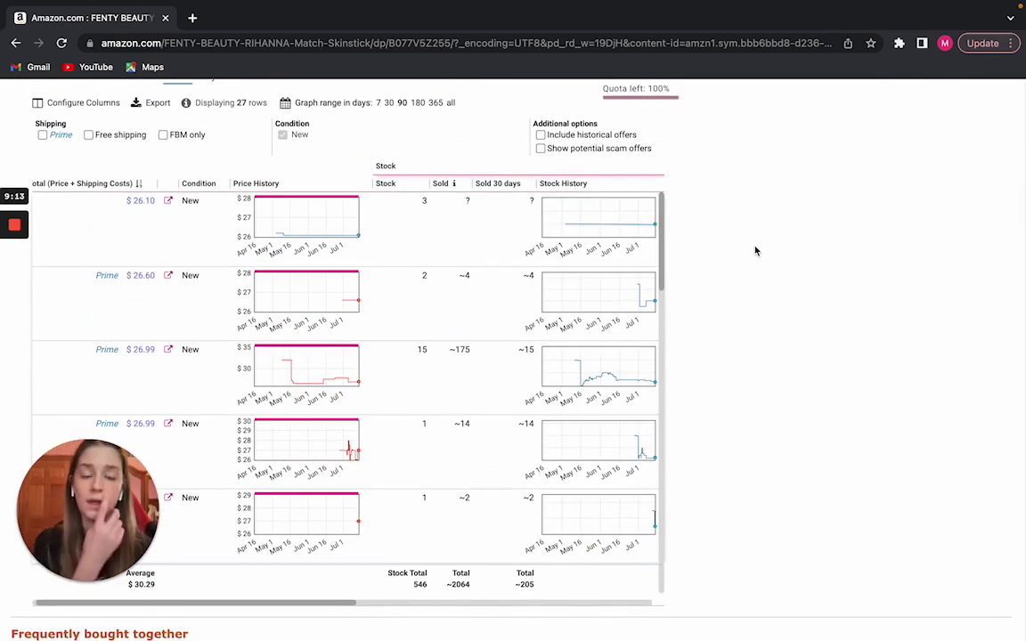
{"action": "scroll", "coordinate": [623, 420], "scroll_direction": "down", "scroll_amount": 5}
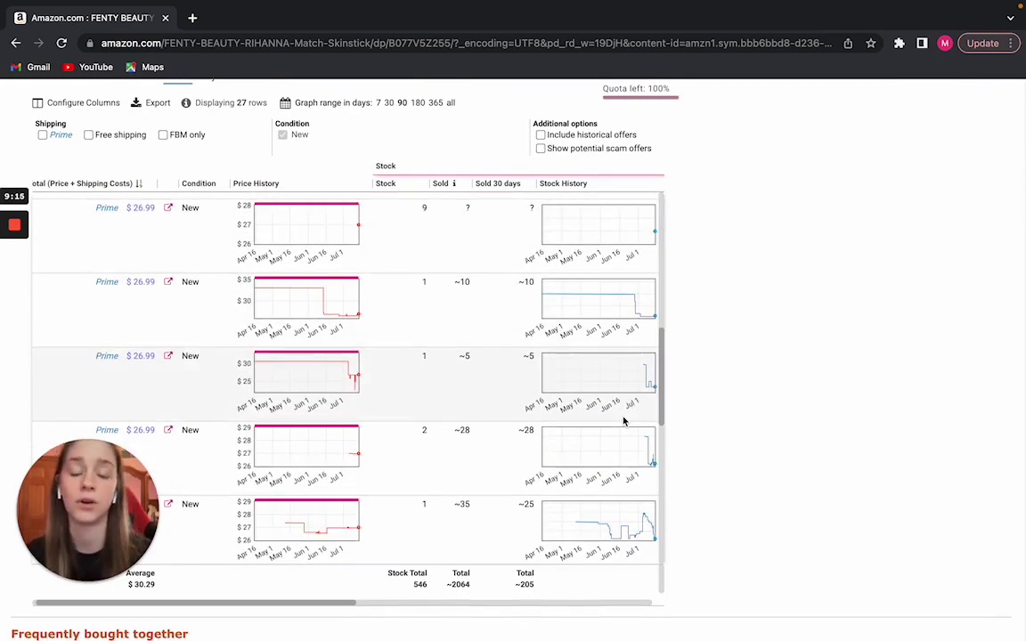
{"action": "scroll", "coordinate": [624, 420], "scroll_direction": "down", "scroll_amount": 8}
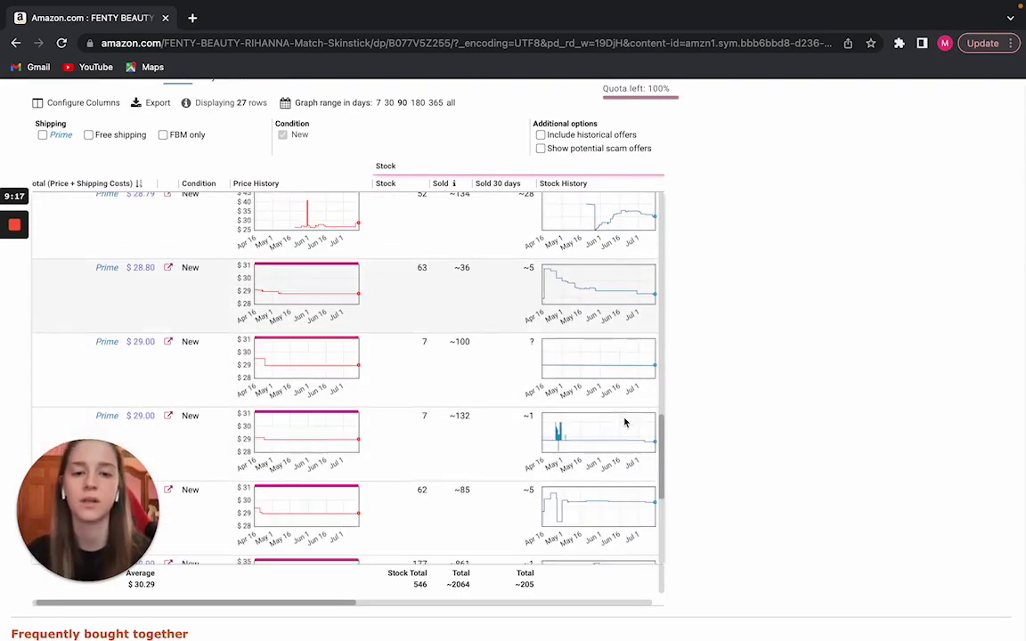
{"action": "scroll", "coordinate": [605, 372], "scroll_direction": "right", "scroll_amount": 3}
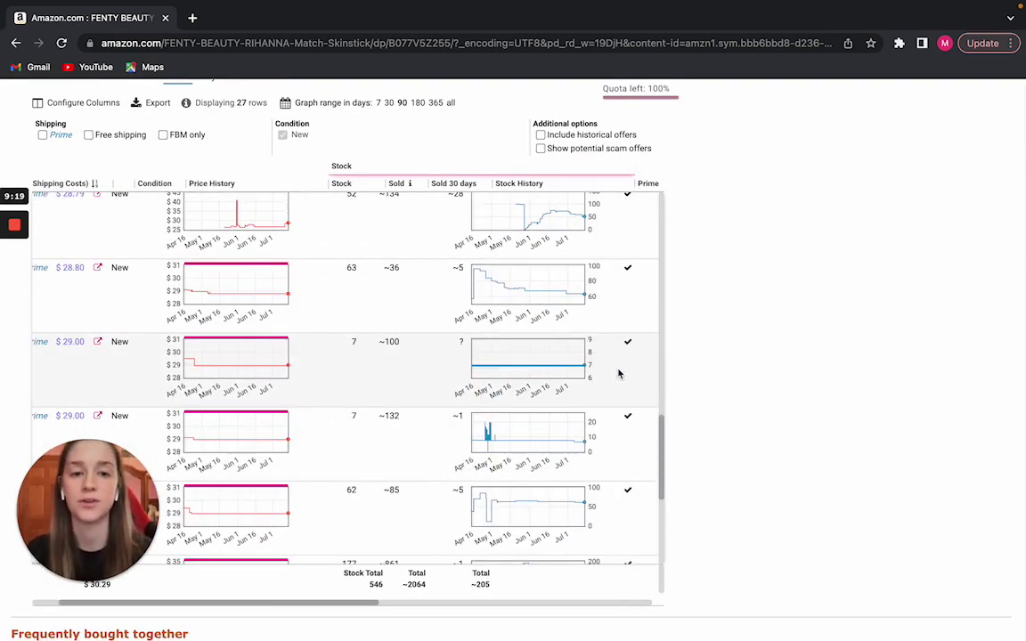
{"action": "scroll", "coordinate": [582, 395], "scroll_direction": "down", "scroll_amount": 2}
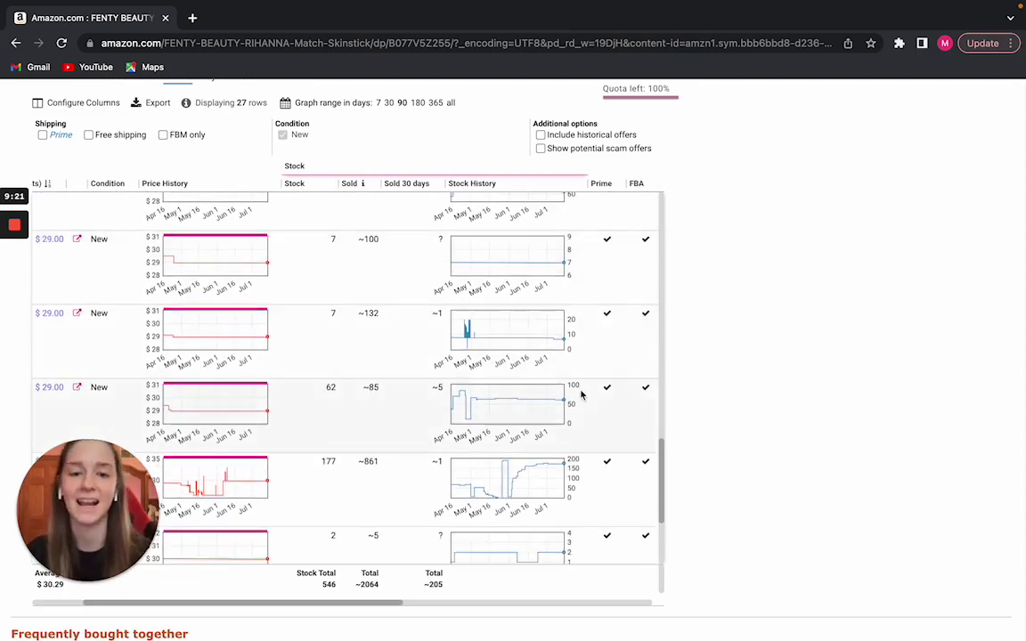
{"action": "scroll", "coordinate": [583, 401], "scroll_direction": "down", "scroll_amount": 2}
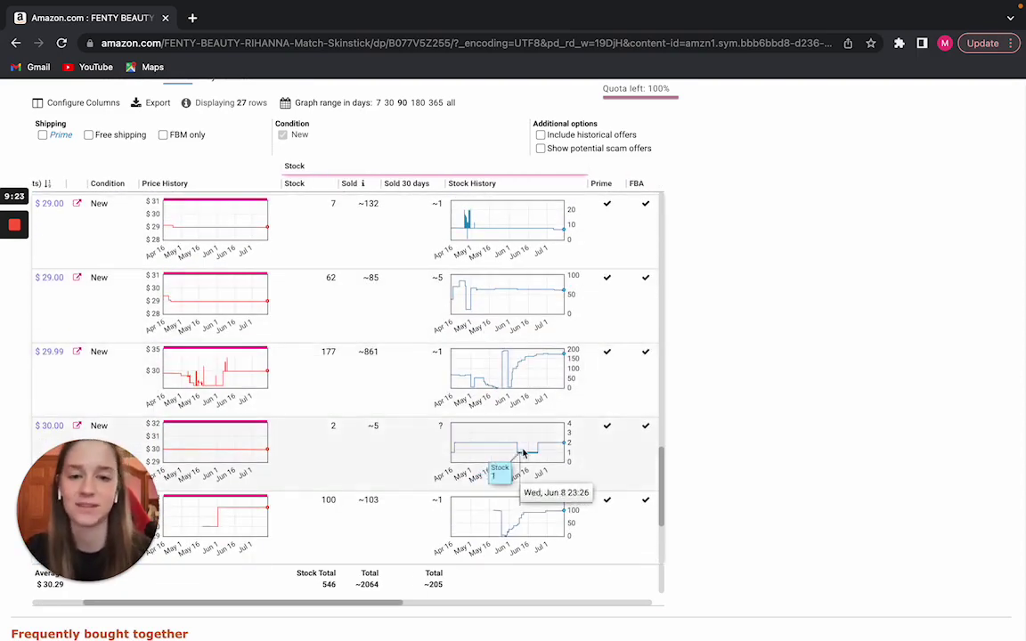
{"action": "scroll", "coordinate": [571, 451], "scroll_direction": "down", "scroll_amount": 5}
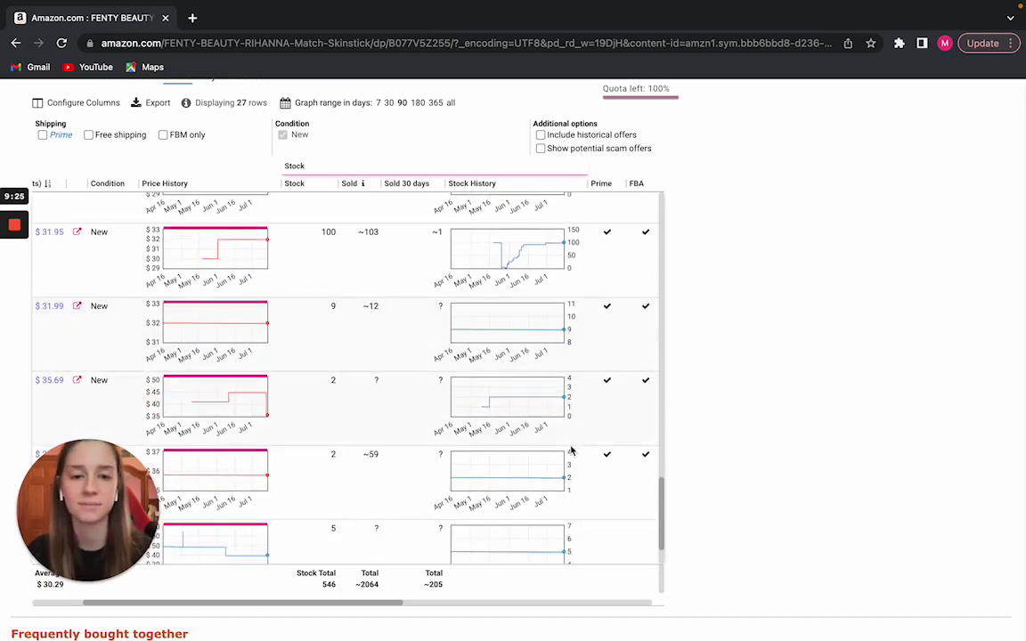
{"action": "scroll", "coordinate": [571, 451], "scroll_direction": "right", "scroll_amount": 2}
{"action": "scroll", "coordinate": [571, 451], "scroll_direction": "up", "scroll_amount": 10}
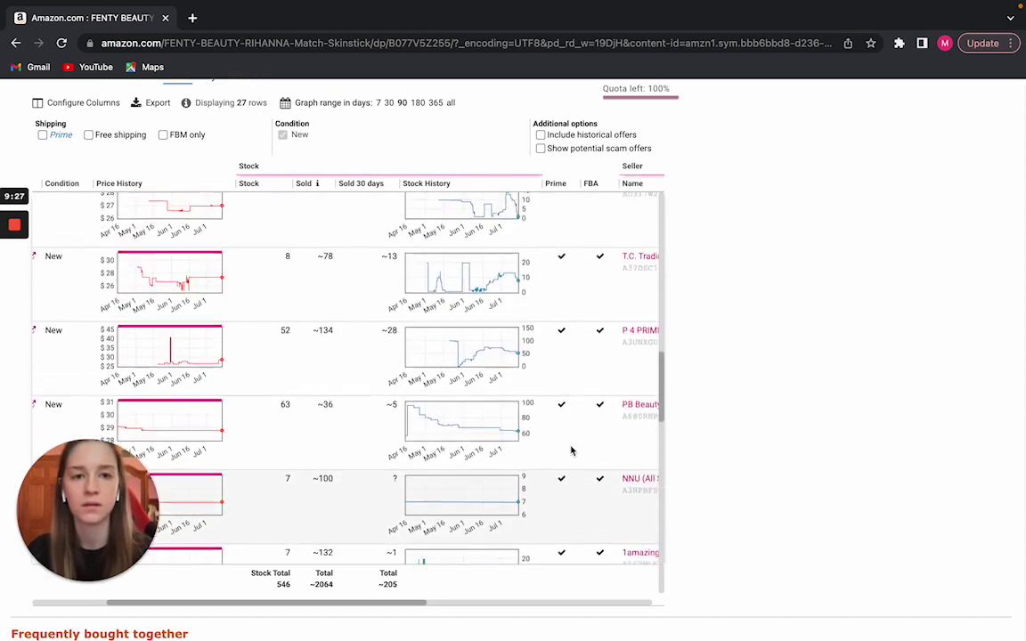
{"action": "scroll", "coordinate": [570, 451], "scroll_direction": "up", "scroll_amount": 8}
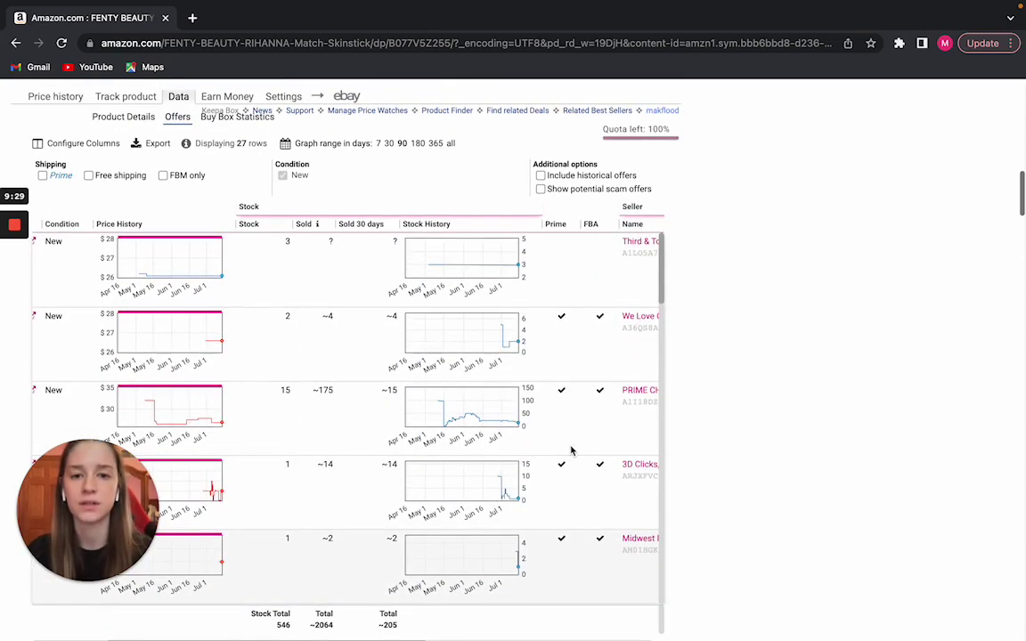
{"action": "scroll", "coordinate": [571, 437], "scroll_direction": "right", "scroll_amount": 3}
{"action": "mouse_move", "coordinate": [440, 338]}
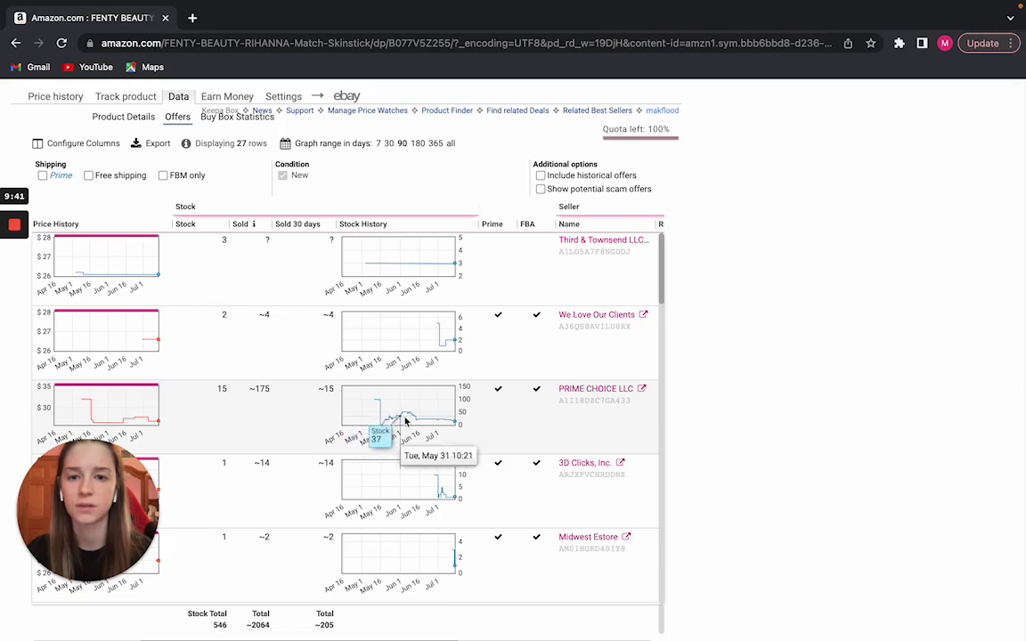
{"action": "scroll", "coordinate": [431, 418], "scroll_direction": "down", "scroll_amount": 1}
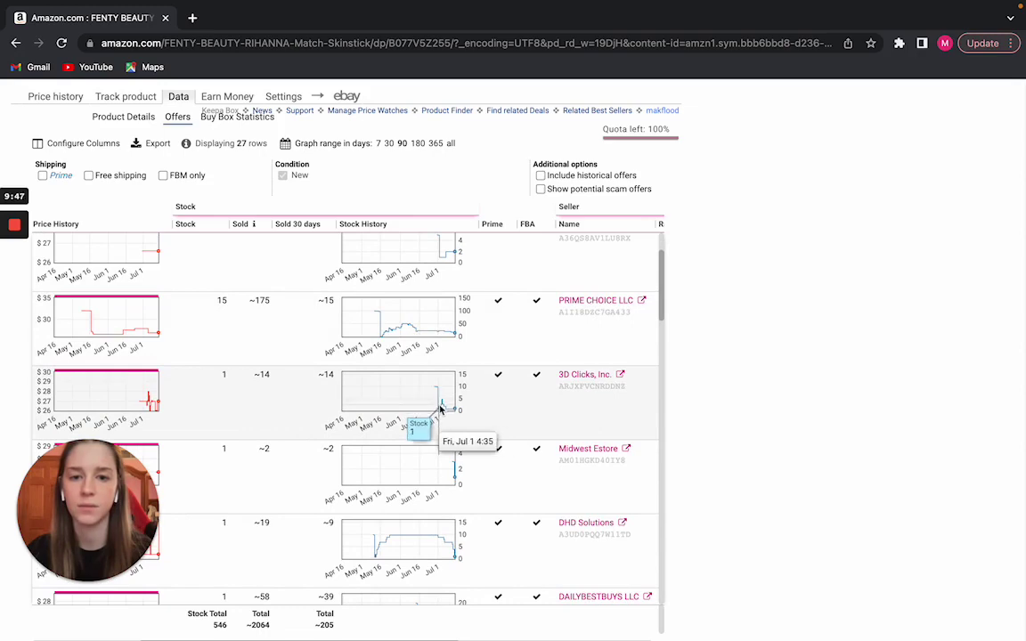
{"action": "scroll", "coordinate": [618, 395], "scroll_direction": "down", "scroll_amount": 1}
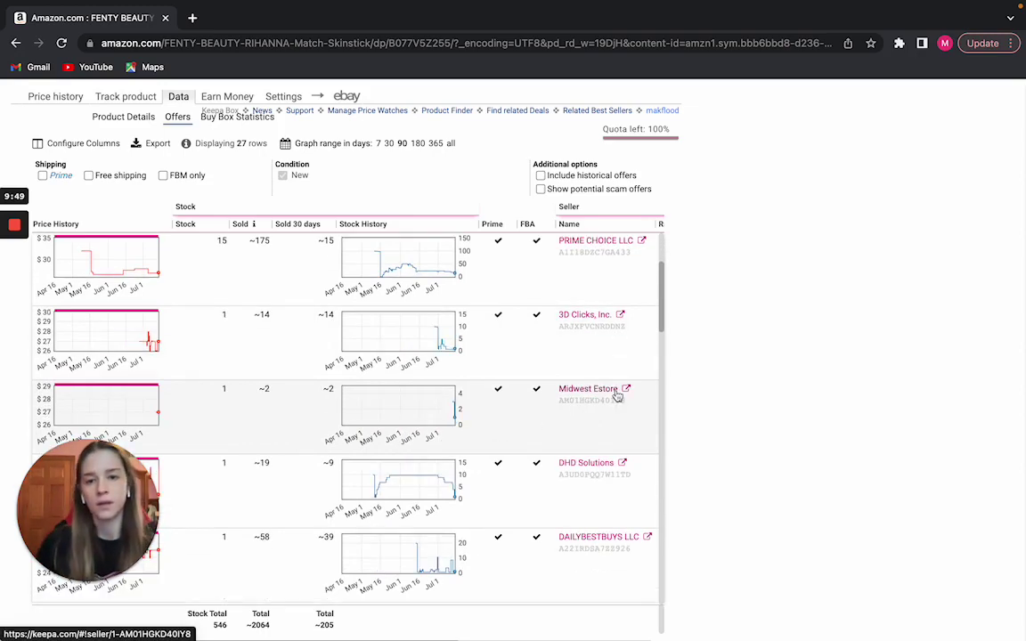
{"action": "scroll", "coordinate": [601, 390], "scroll_direction": "up", "scroll_amount": 5}
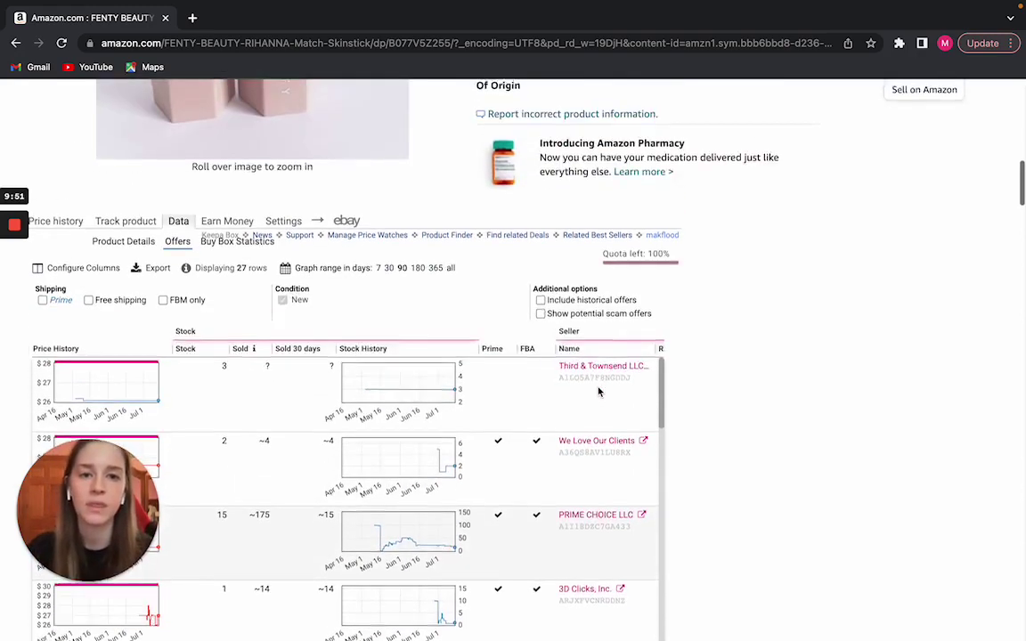
{"action": "scroll", "coordinate": [565, 326], "scroll_direction": "down", "scroll_amount": 3}
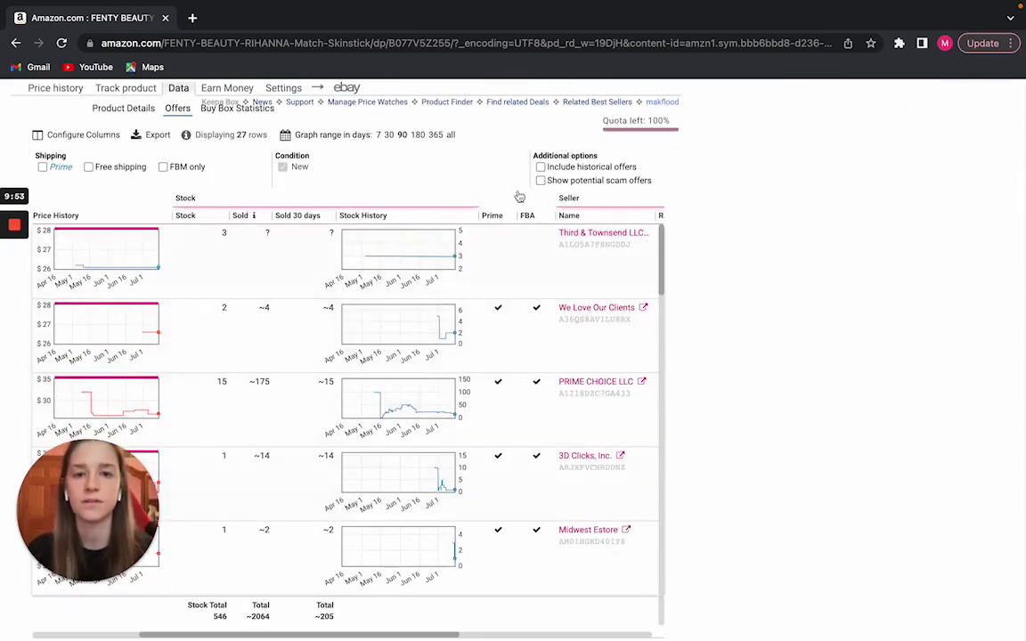
{"action": "scroll", "coordinate": [534, 485], "scroll_direction": "down", "scroll_amount": 3}
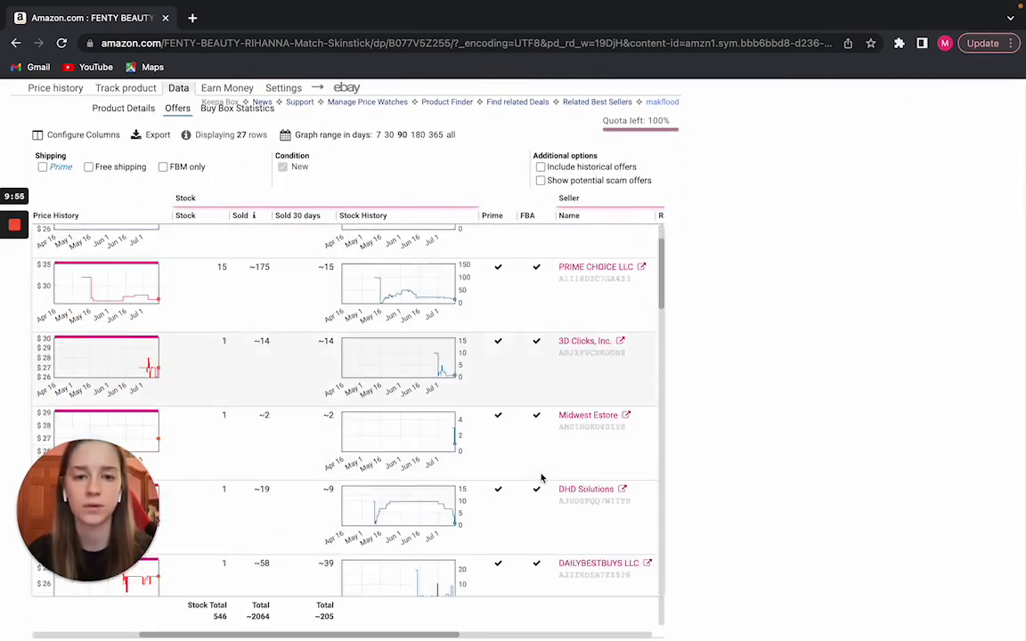
{"action": "scroll", "coordinate": [541, 476], "scroll_direction": "right", "scroll_amount": 2}
{"action": "scroll", "coordinate": [541, 476], "scroll_direction": "up", "scroll_amount": 2}
{"action": "scroll", "coordinate": [540, 477], "scroll_direction": "up", "scroll_amount": 1}
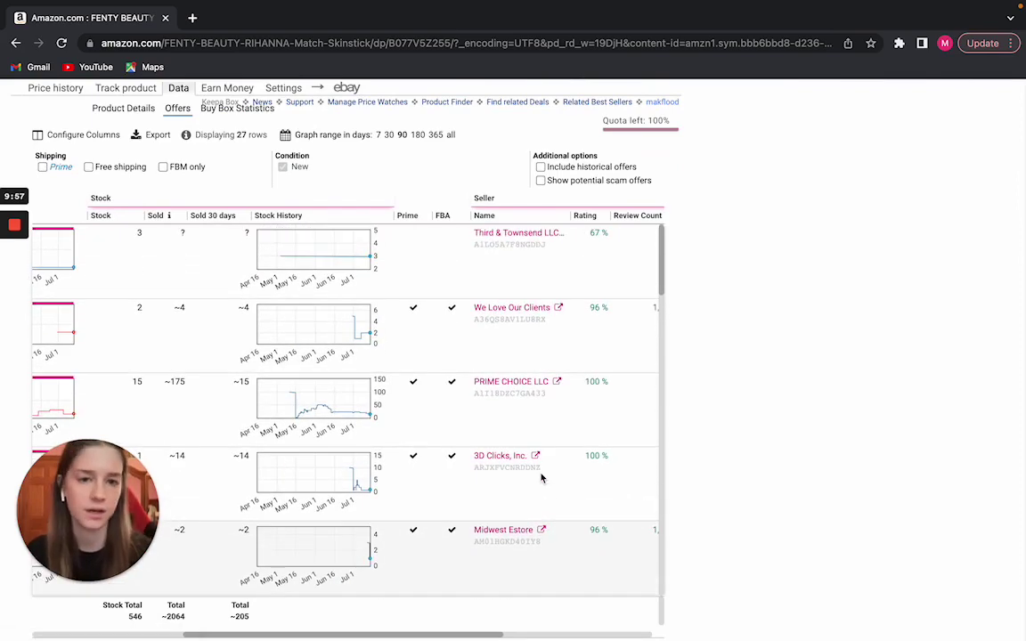
{"action": "scroll", "coordinate": [577, 425], "scroll_direction": "down", "scroll_amount": 5}
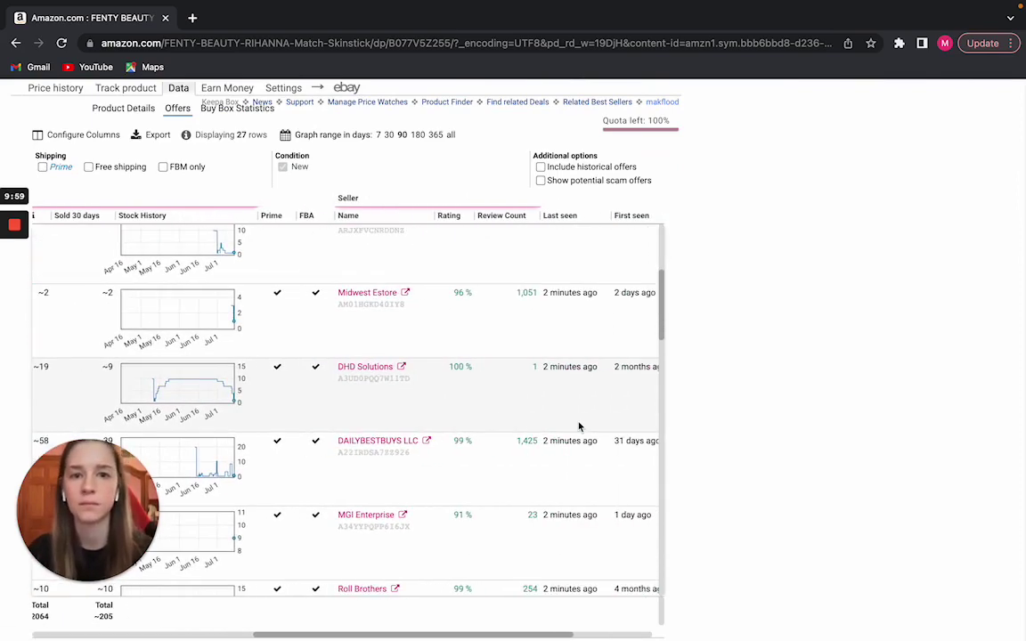
{"action": "scroll", "coordinate": [579, 428], "scroll_direction": "up", "scroll_amount": 5}
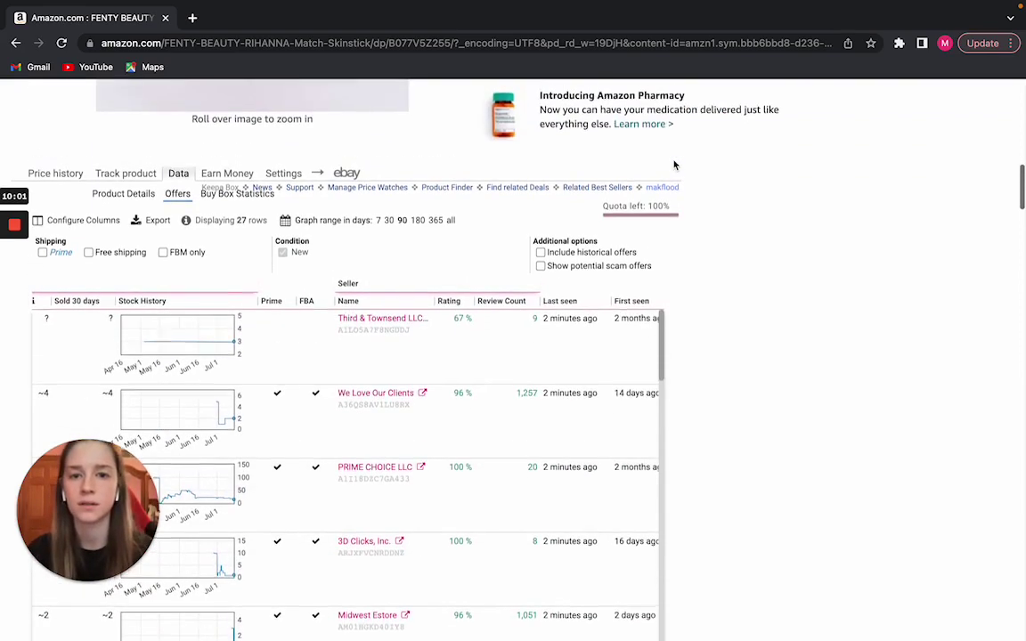
{"action": "scroll", "coordinate": [674, 164], "scroll_direction": "up", "scroll_amount": 2}
{"action": "scroll", "coordinate": [429, 348], "scroll_direction": "up", "scroll_amount": 3}
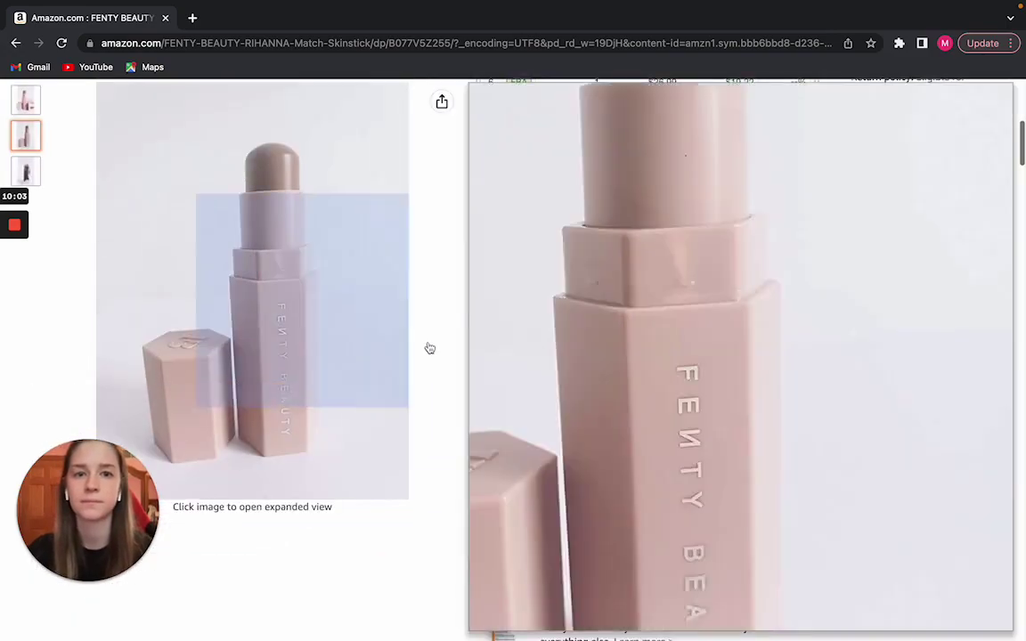
{"action": "scroll", "coordinate": [624, 401], "scroll_direction": "up", "scroll_amount": 6}
{"action": "scroll", "coordinate": [715, 488], "scroll_direction": "down", "scroll_amount": 2}
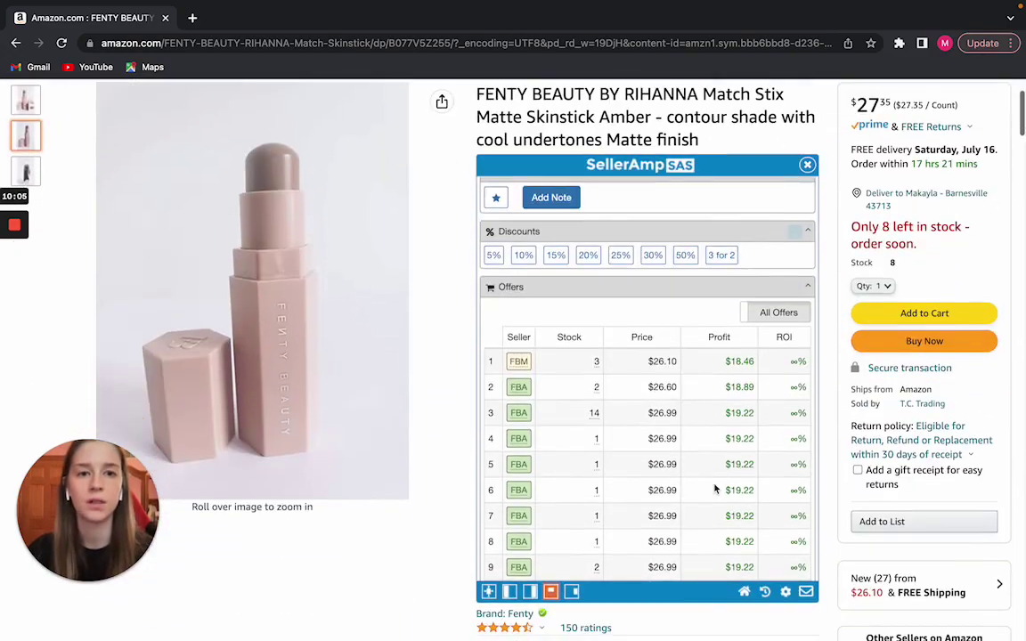
{"action": "scroll", "coordinate": [715, 488], "scroll_direction": "up", "scroll_amount": 8}
{"action": "scroll", "coordinate": [740, 258], "scroll_direction": "down", "scroll_amount": 2}
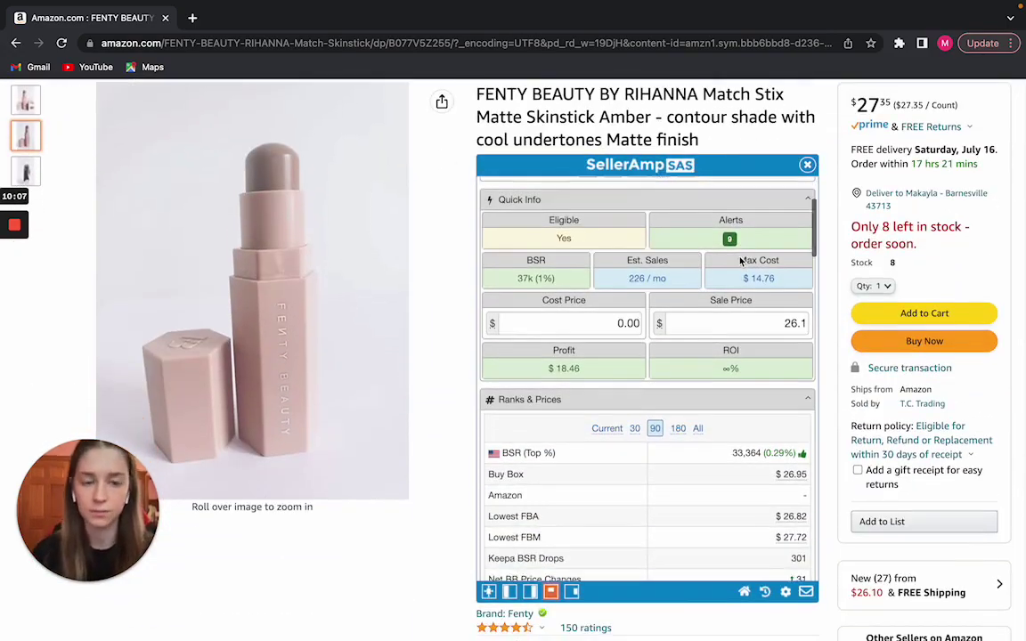
{"action": "scroll", "coordinate": [739, 260], "scroll_direction": "down", "scroll_amount": 8}
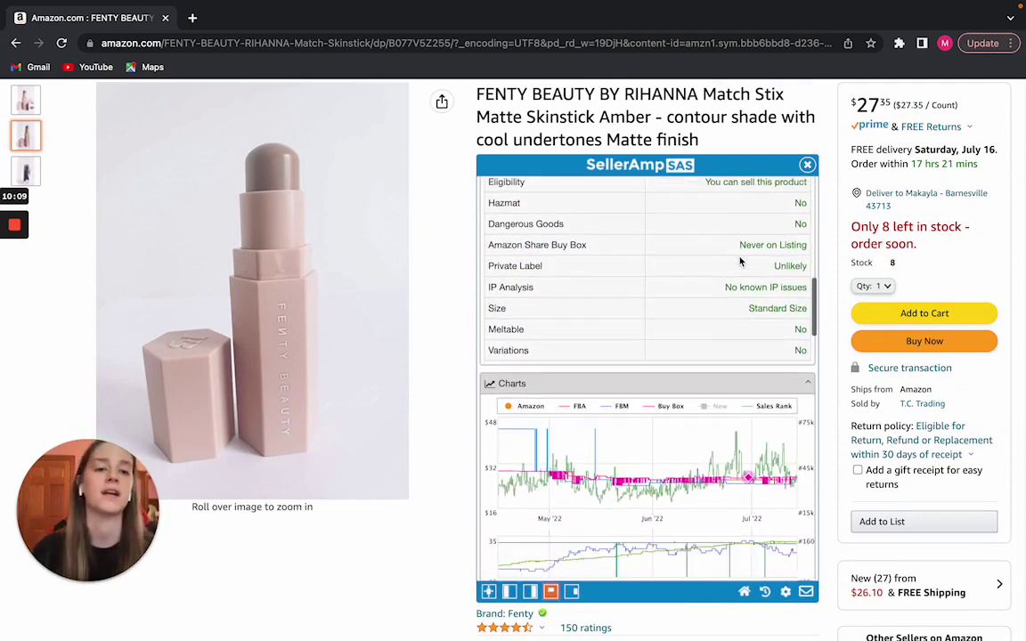
{"action": "scroll", "coordinate": [746, 267], "scroll_direction": "down", "scroll_amount": 3}
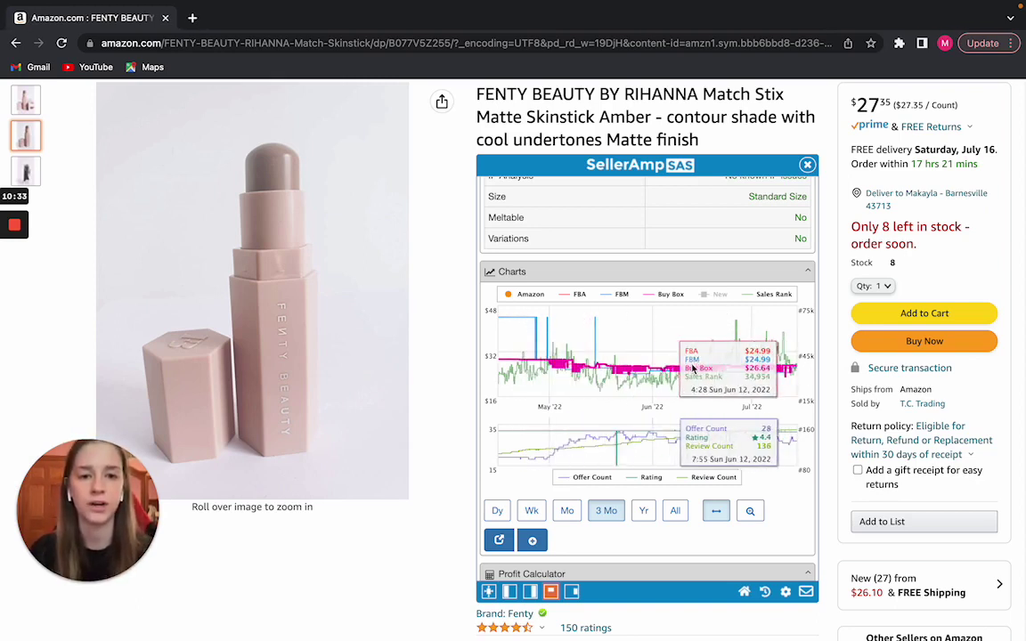
{"action": "scroll", "coordinate": [785, 377], "scroll_direction": "down", "scroll_amount": 1}
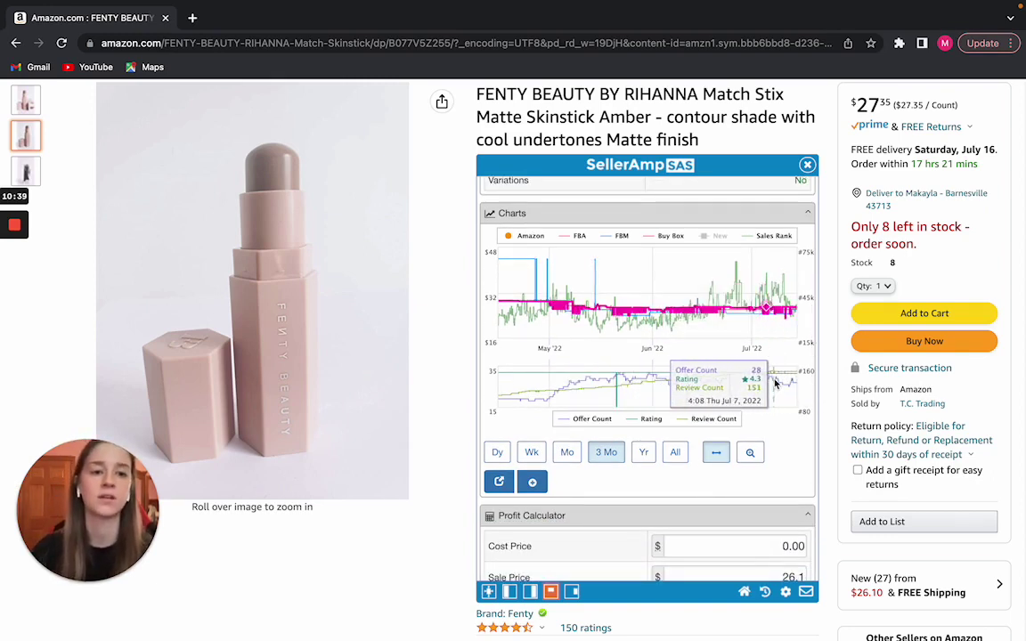
{"action": "scroll", "coordinate": [775, 384], "scroll_direction": "up", "scroll_amount": 1}
{"action": "scroll", "coordinate": [775, 384], "scroll_direction": "down", "scroll_amount": 1}
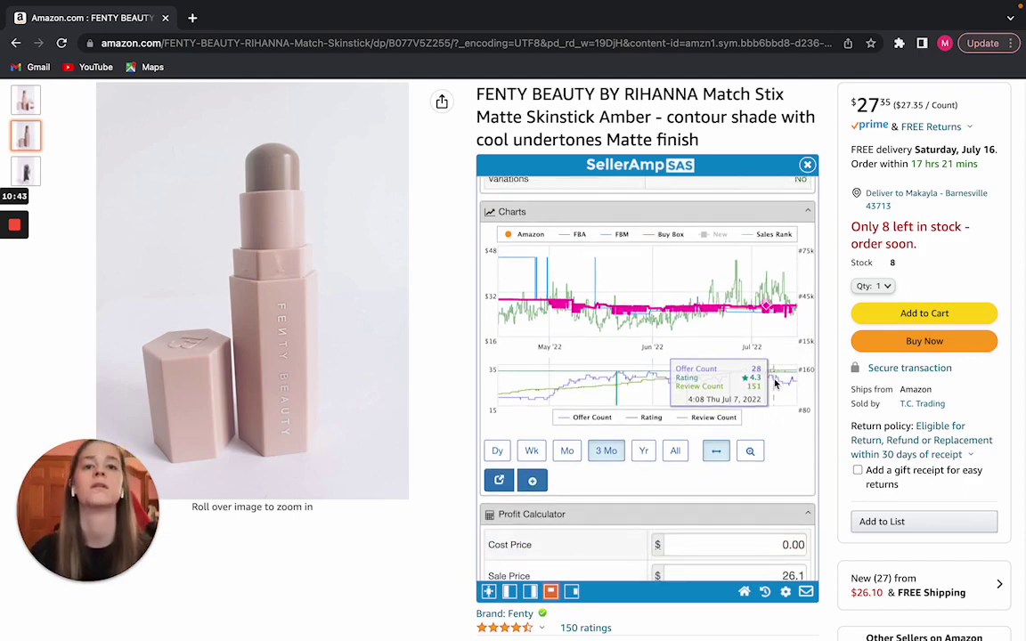
{"action": "scroll", "coordinate": [774, 384], "scroll_direction": "up", "scroll_amount": 10}
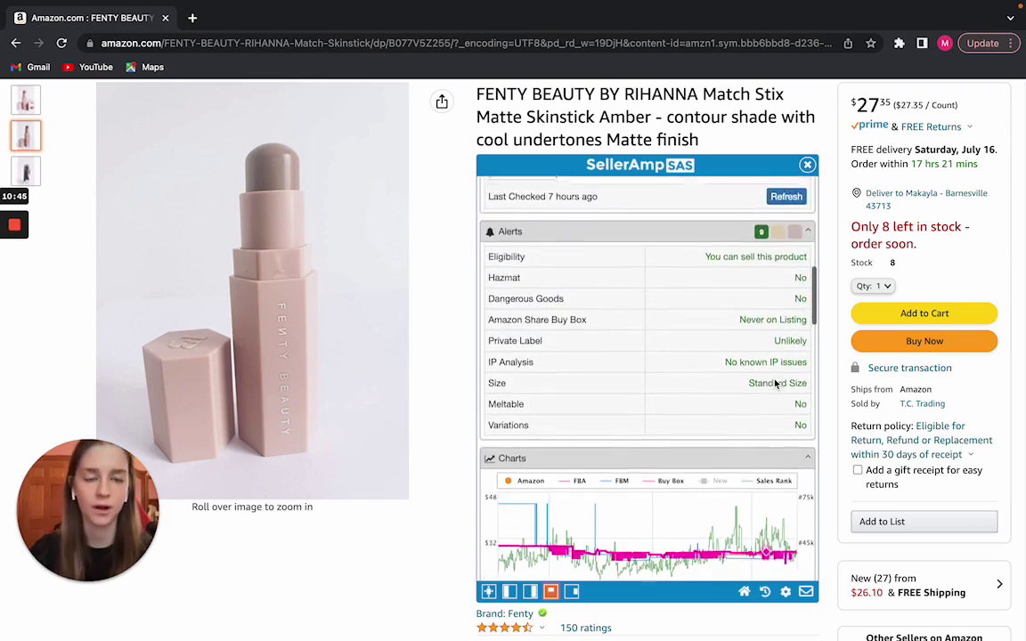
{"action": "scroll", "coordinate": [696, 340], "scroll_direction": "up", "scroll_amount": 8}
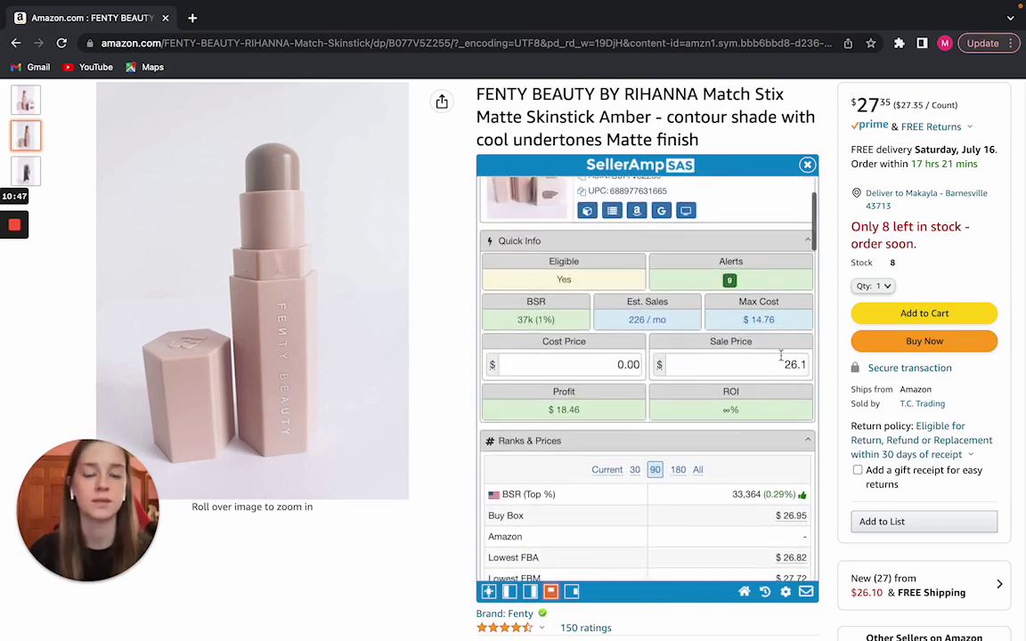
{"action": "scroll", "coordinate": [732, 428], "scroll_direction": "down", "scroll_amount": 10}
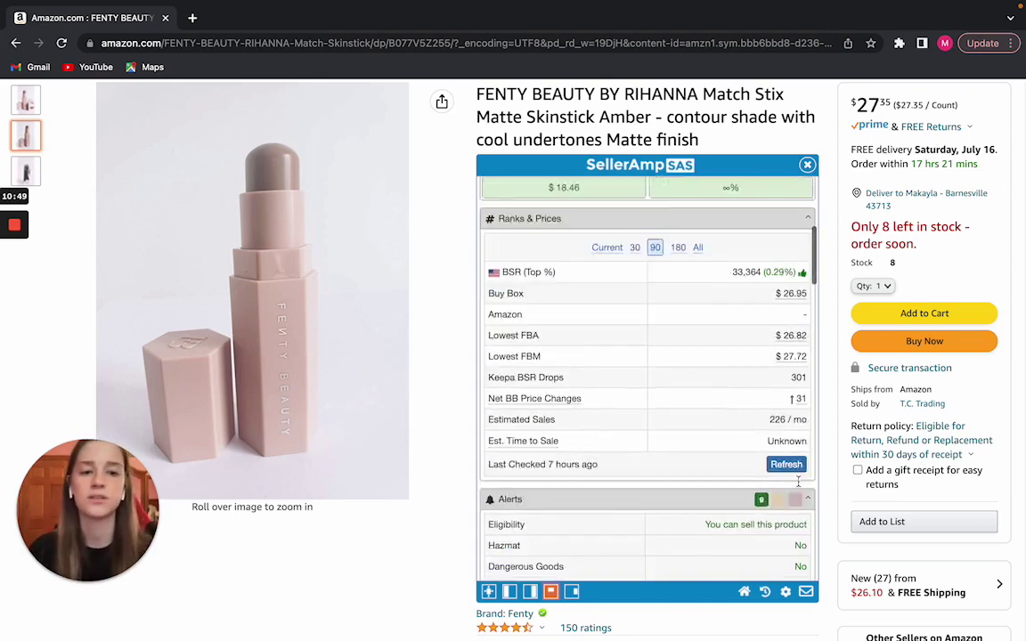
{"action": "scroll", "coordinate": [826, 427], "scroll_direction": "down", "scroll_amount": 3}
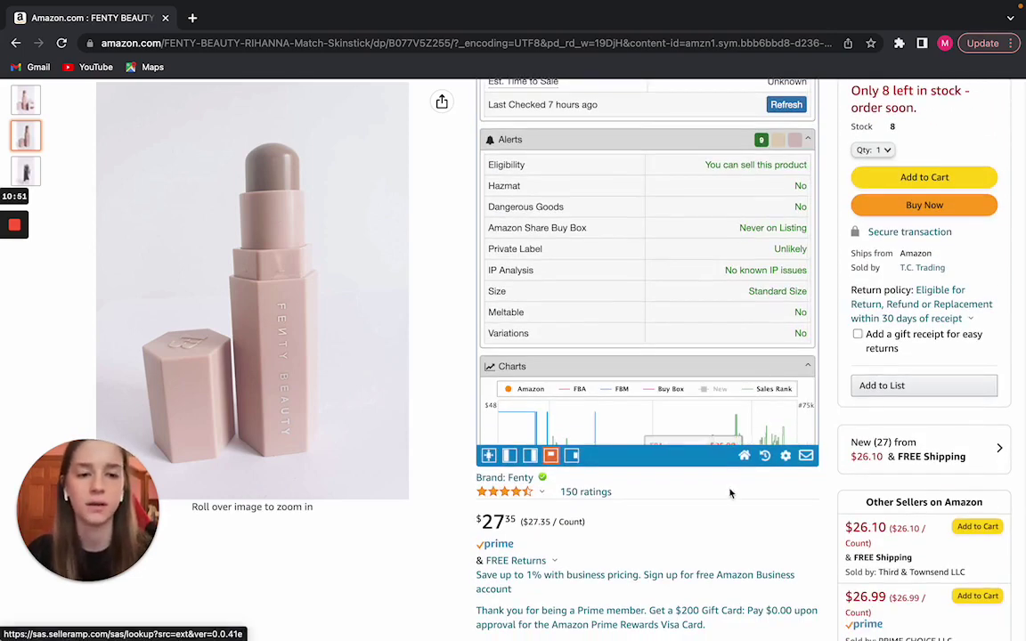
{"action": "scroll", "coordinate": [731, 485], "scroll_direction": "up", "scroll_amount": 3}
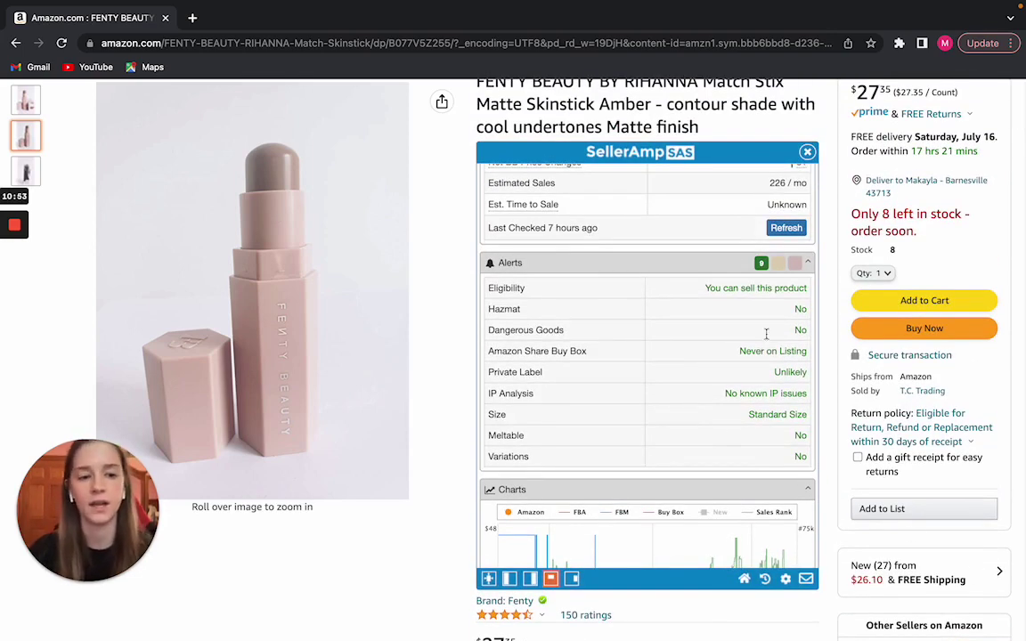
{"action": "scroll", "coordinate": [604, 348], "scroll_direction": "up", "scroll_amount": 10}
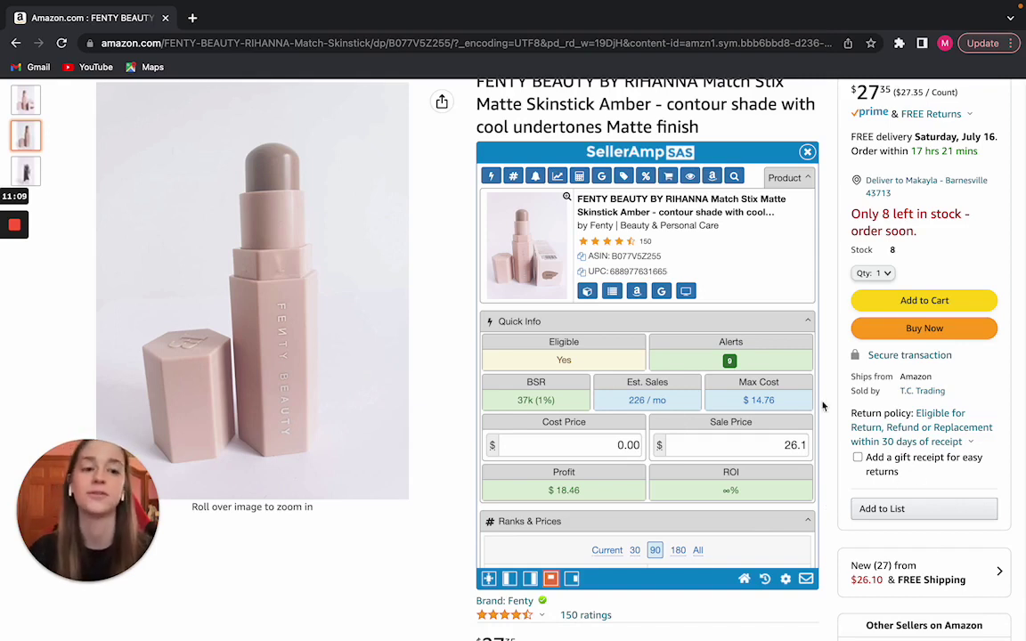
{"action": "scroll", "coordinate": [801, 397], "scroll_direction": "down", "scroll_amount": 1}
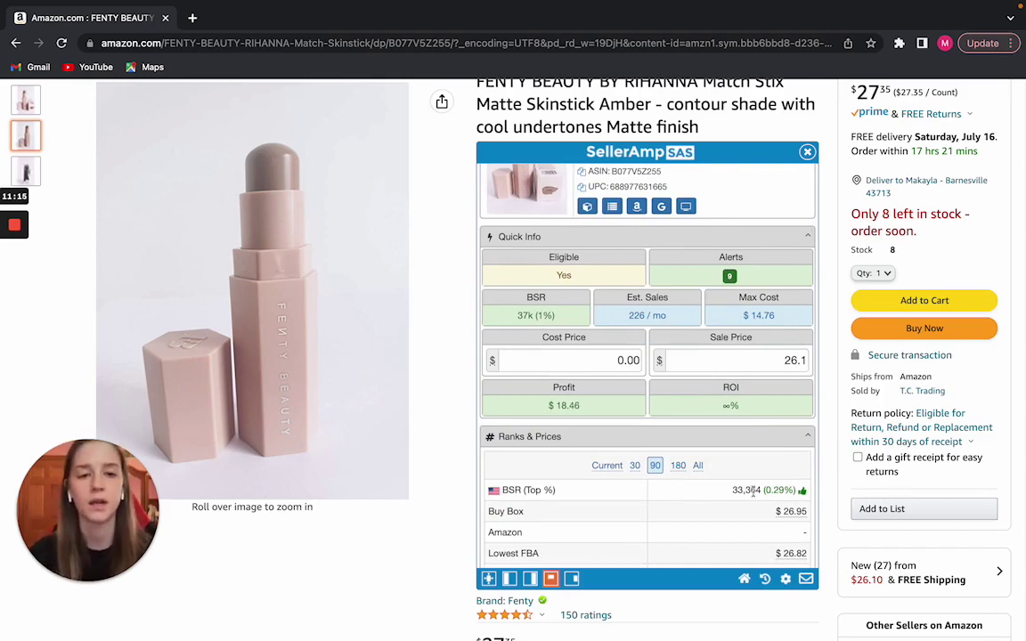
{"action": "scroll", "coordinate": [755, 493], "scroll_direction": "down", "scroll_amount": 3}
{"action": "scroll", "coordinate": [756, 496], "scroll_direction": "up", "scroll_amount": 4}
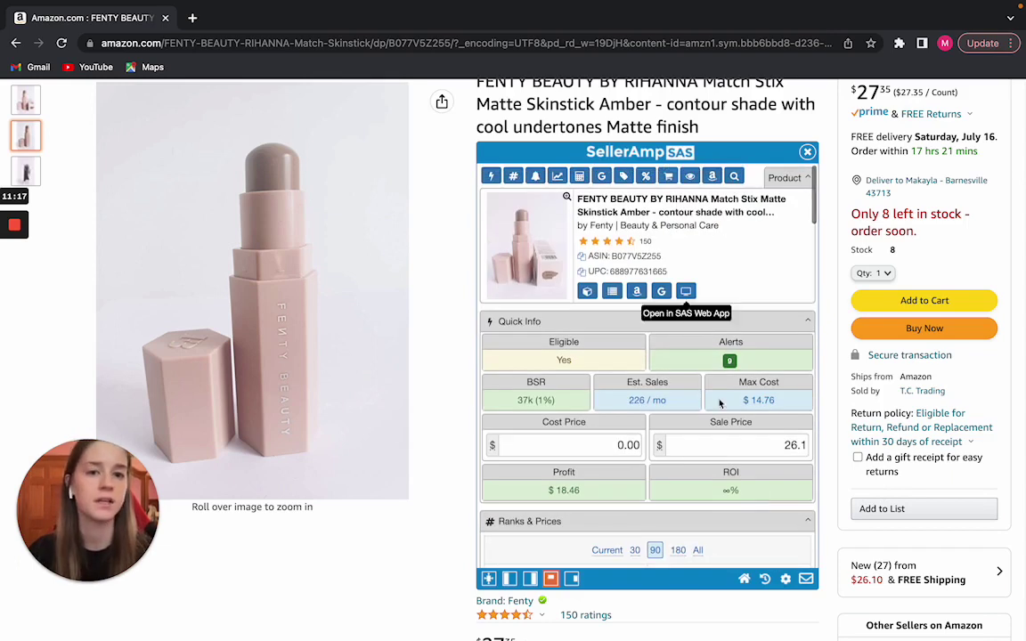
- Google the skinstick's title and browse retailer ads from Sephora, Ulta Beauty and Kohl's at $14–$28
{"action": "left_click", "coordinate": [662, 292]}
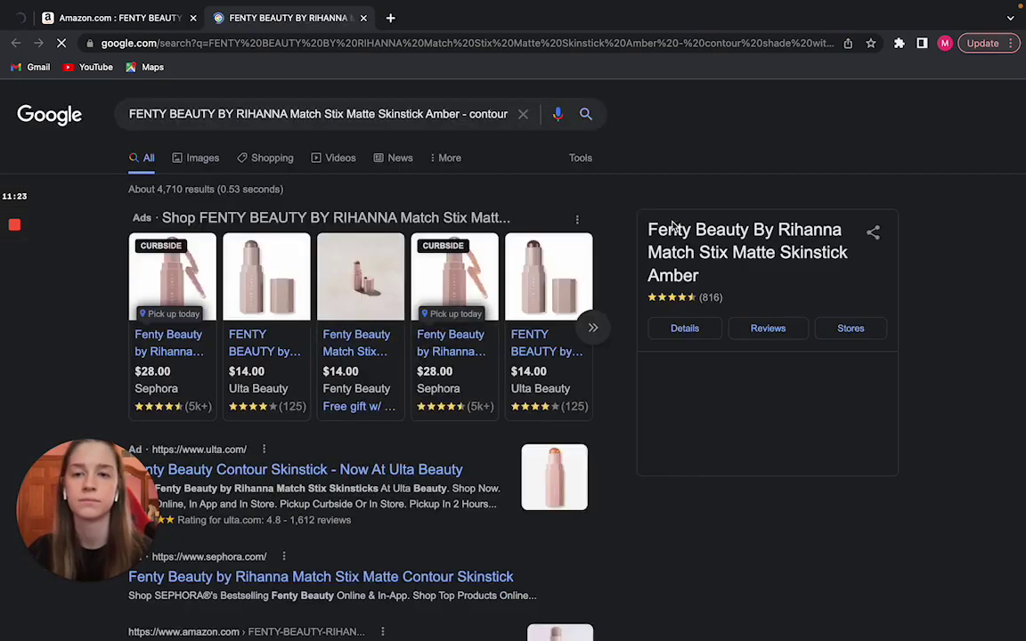
{"action": "scroll", "coordinate": [680, 418], "scroll_direction": "down", "scroll_amount": 2}
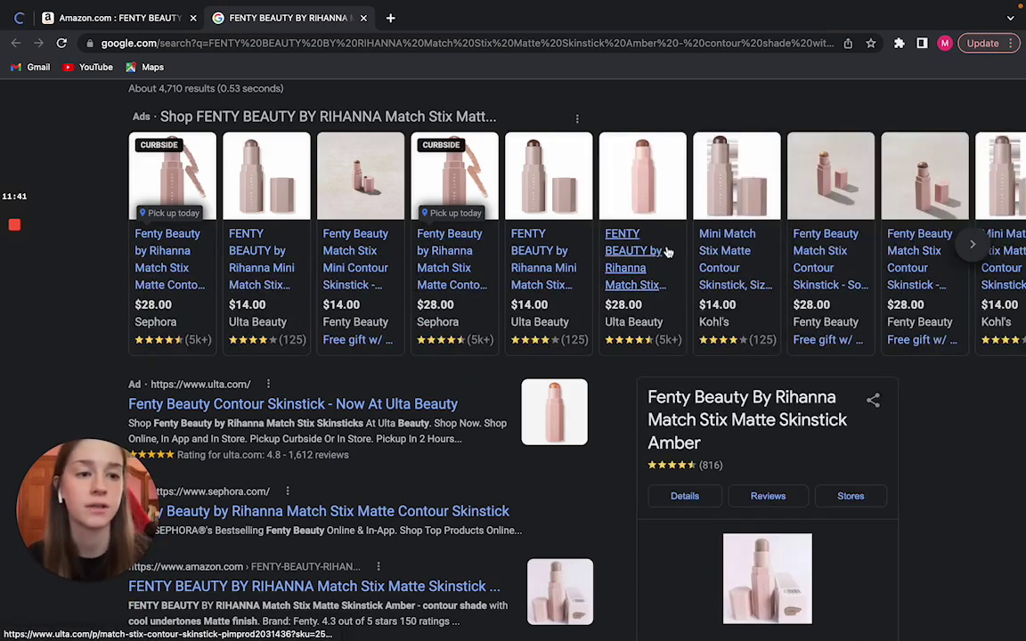
{"action": "mouse_move", "coordinate": [663, 181]}
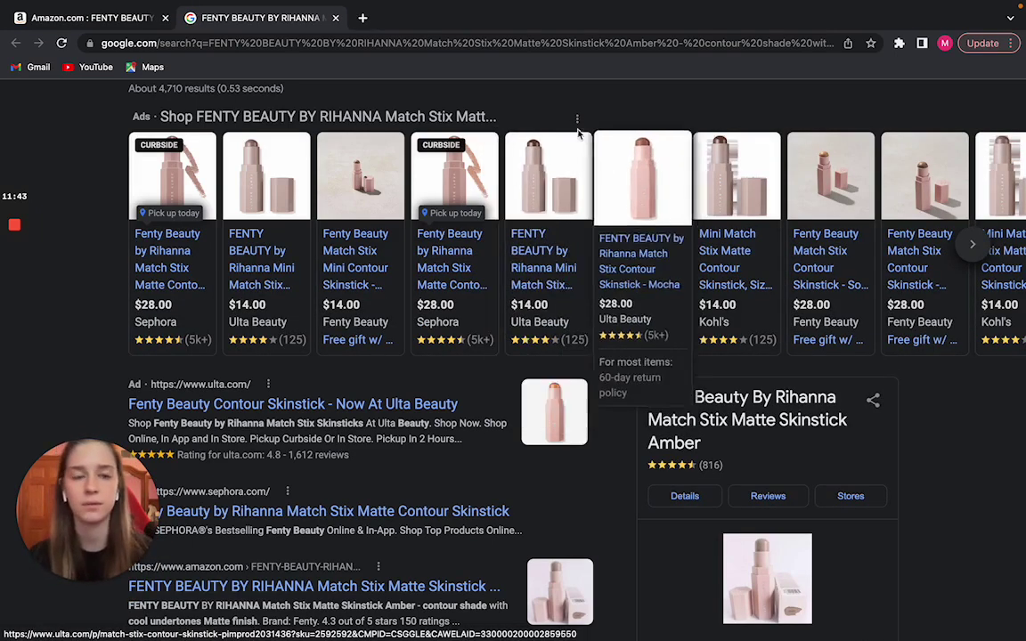
{"action": "scroll", "coordinate": [450, 365], "scroll_direction": "down", "scroll_amount": 1}
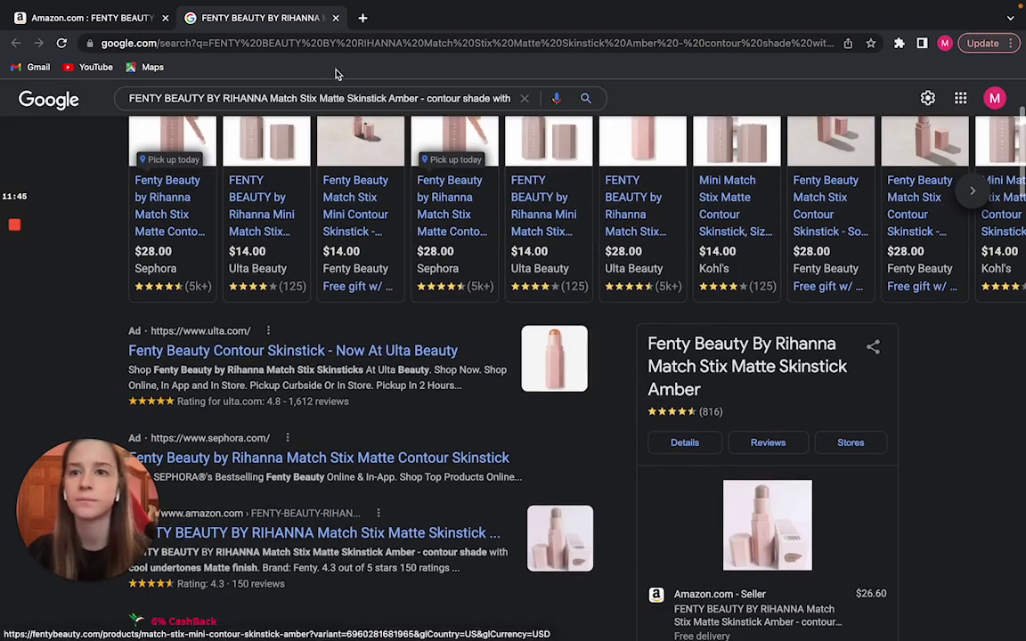